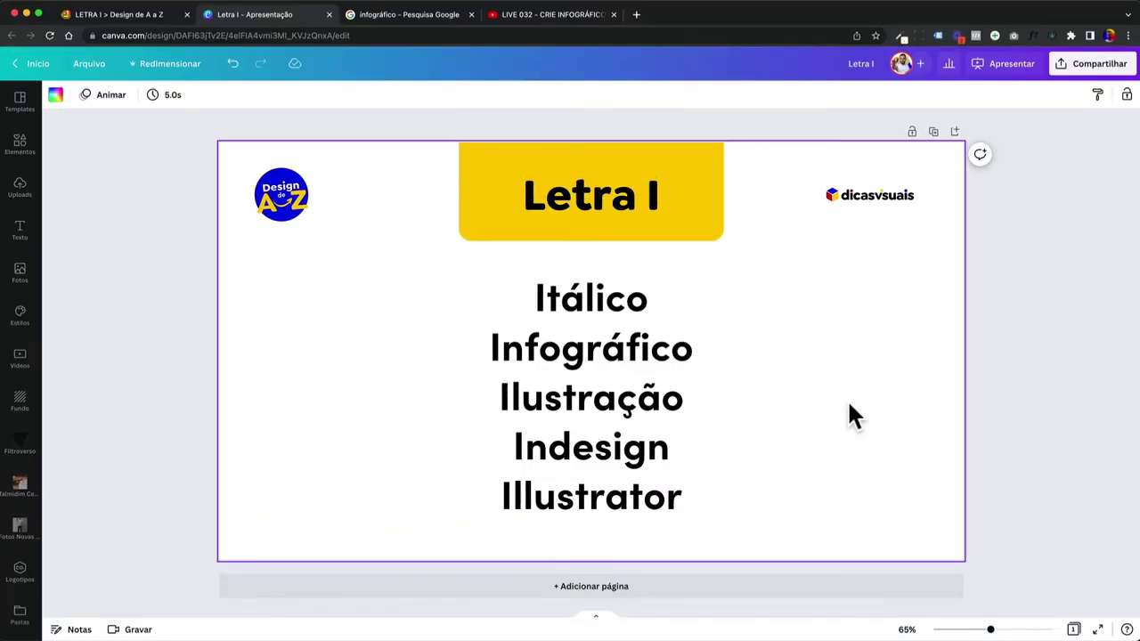
# Highlight each listed term in turn: Infográfico, Ilustração, Indesign, Illustrator and Itálico
pyautogui.doubleClick(628, 302)
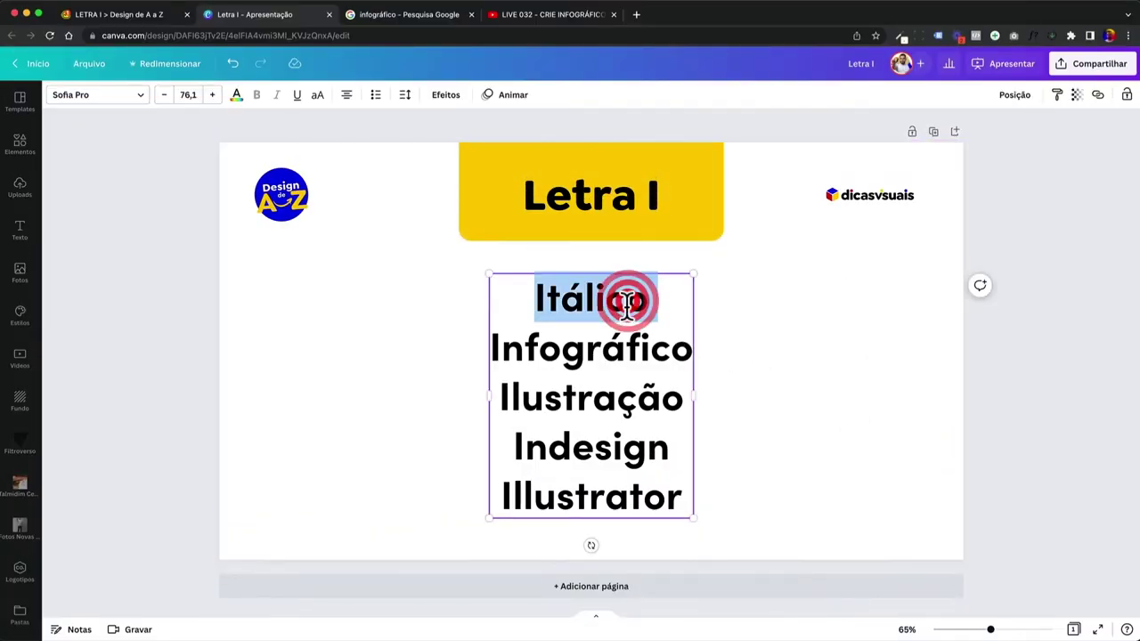
pyautogui.doubleClick(608, 335)
pyautogui.doubleClick(592, 391)
pyautogui.doubleClick(593, 458)
pyautogui.doubleClick(591, 494)
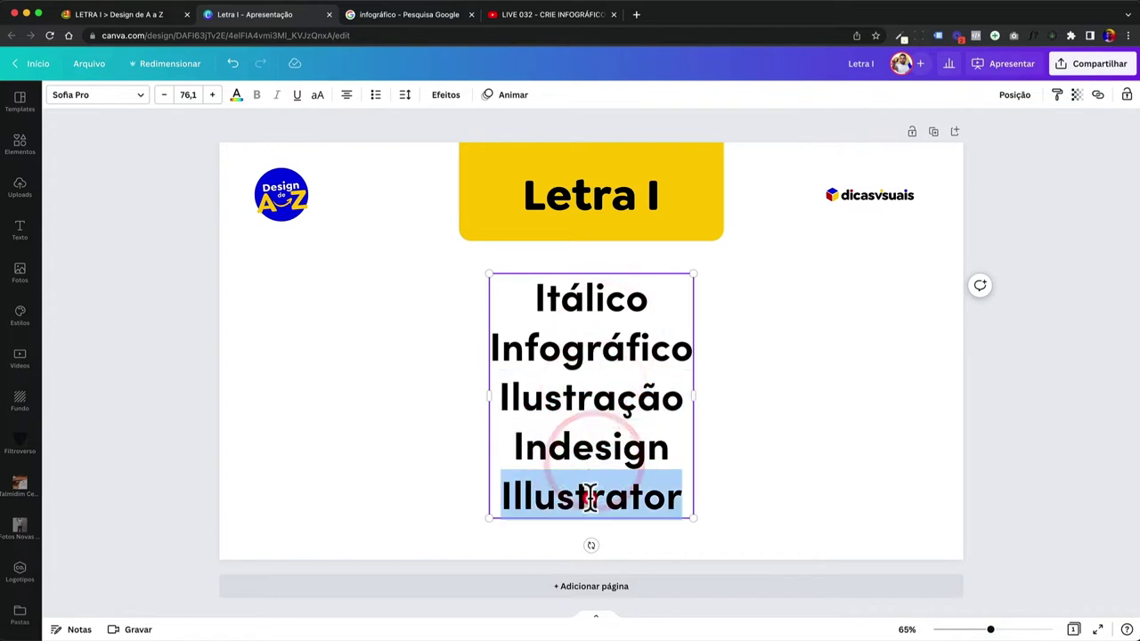
pyautogui.doubleClick(578, 306)
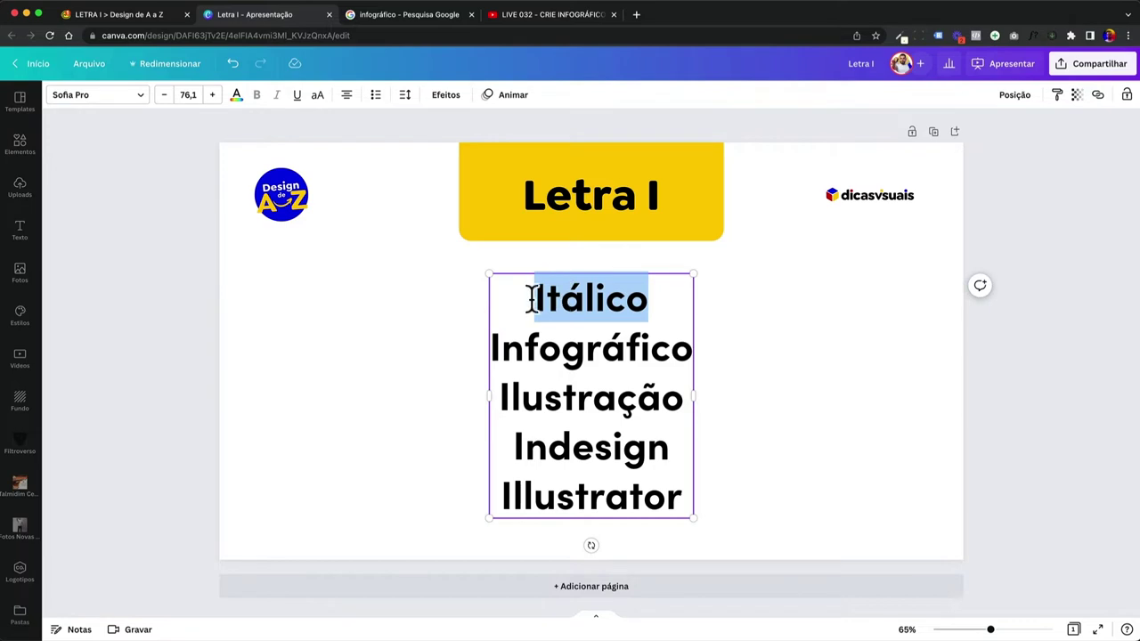
# In a new Chrome tab, search Google Images for 'torre de pisa'
pyautogui.click(635, 14)
pyautogui.write('torre')
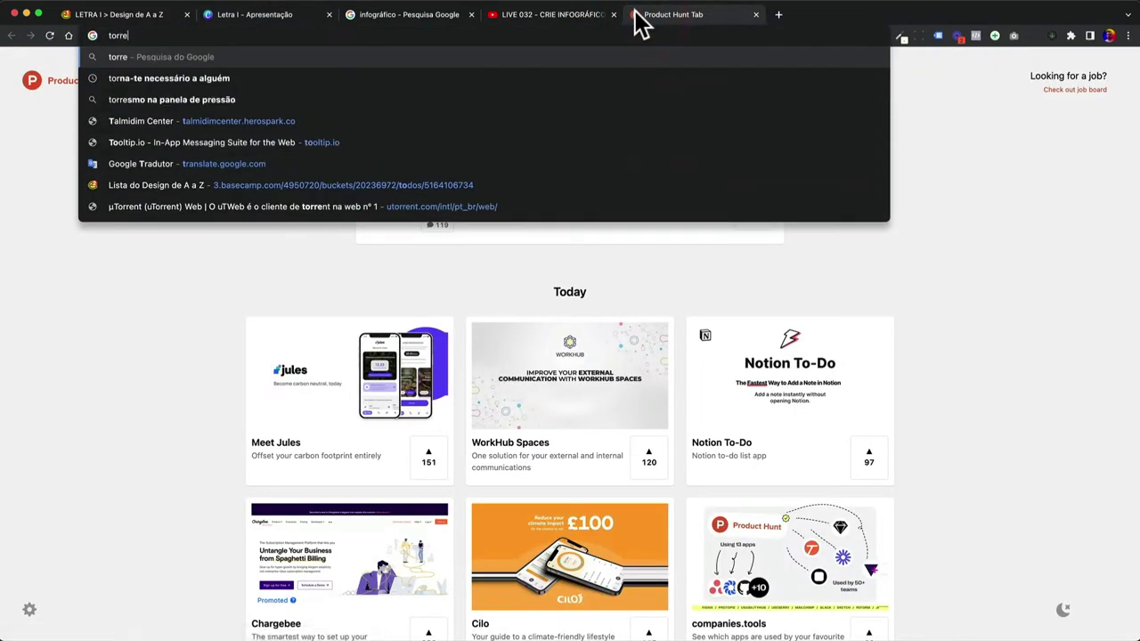
pyautogui.write(' de pi')
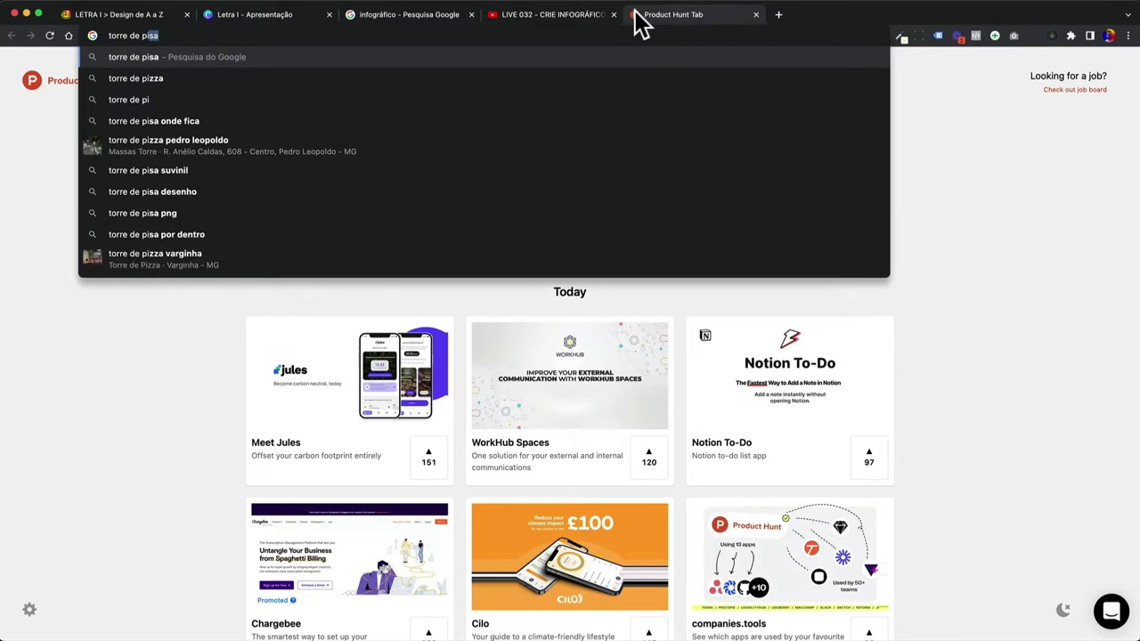
pyautogui.press('Return')
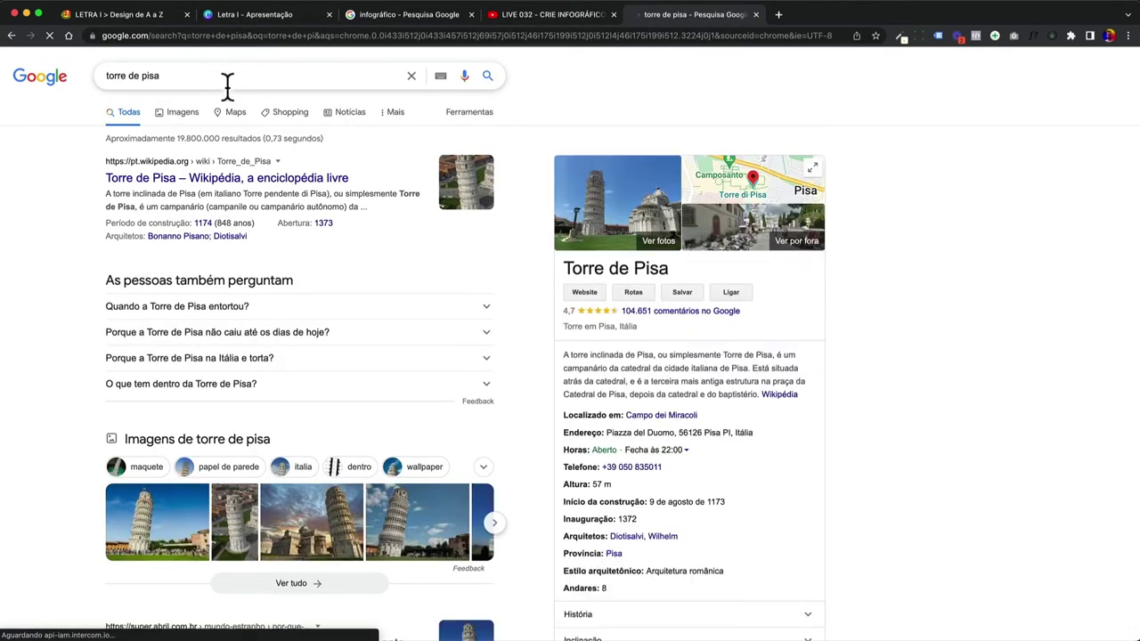
pyautogui.click(182, 113)
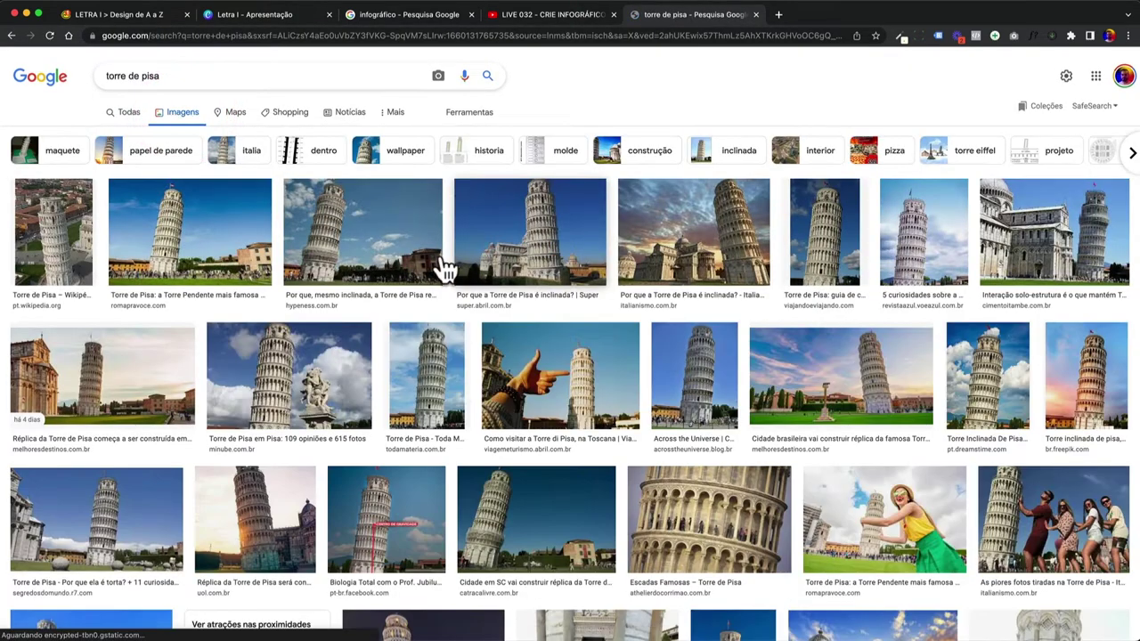
# View a leaning-tower photo at full size, then close it and return to Canva
pyautogui.click(805, 390)
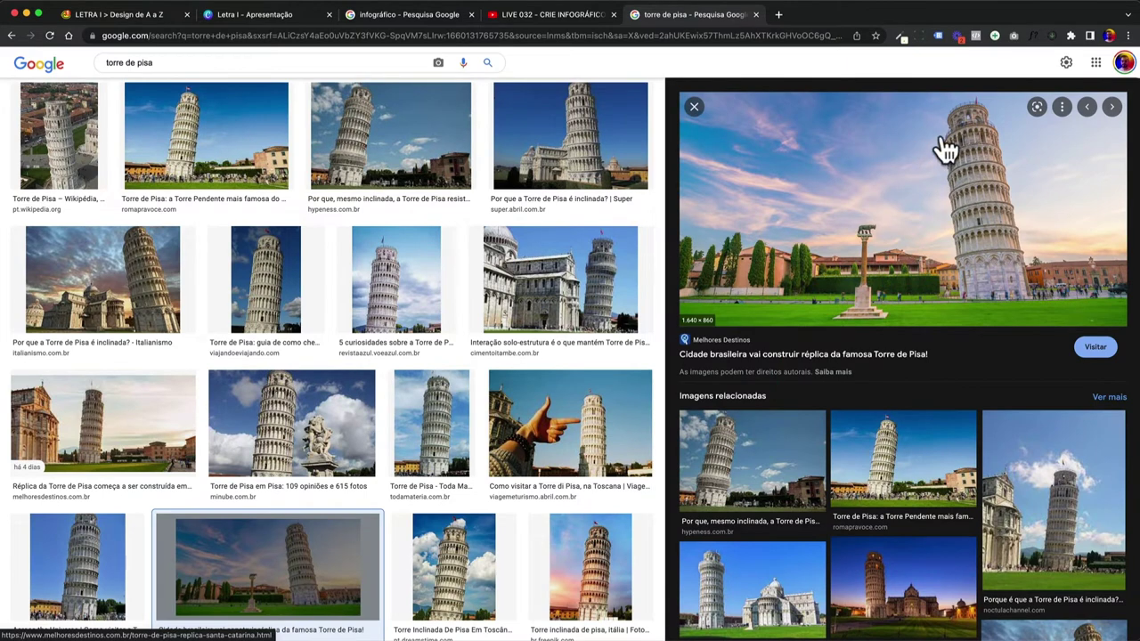
pyautogui.click(1001, 192)
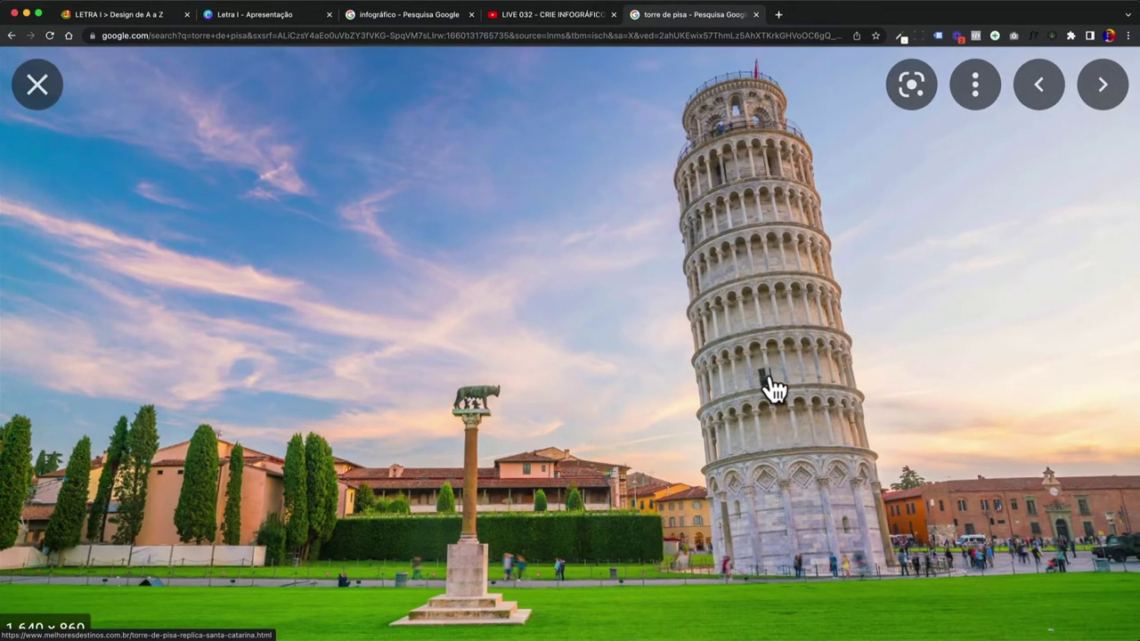
pyautogui.press('Escape')
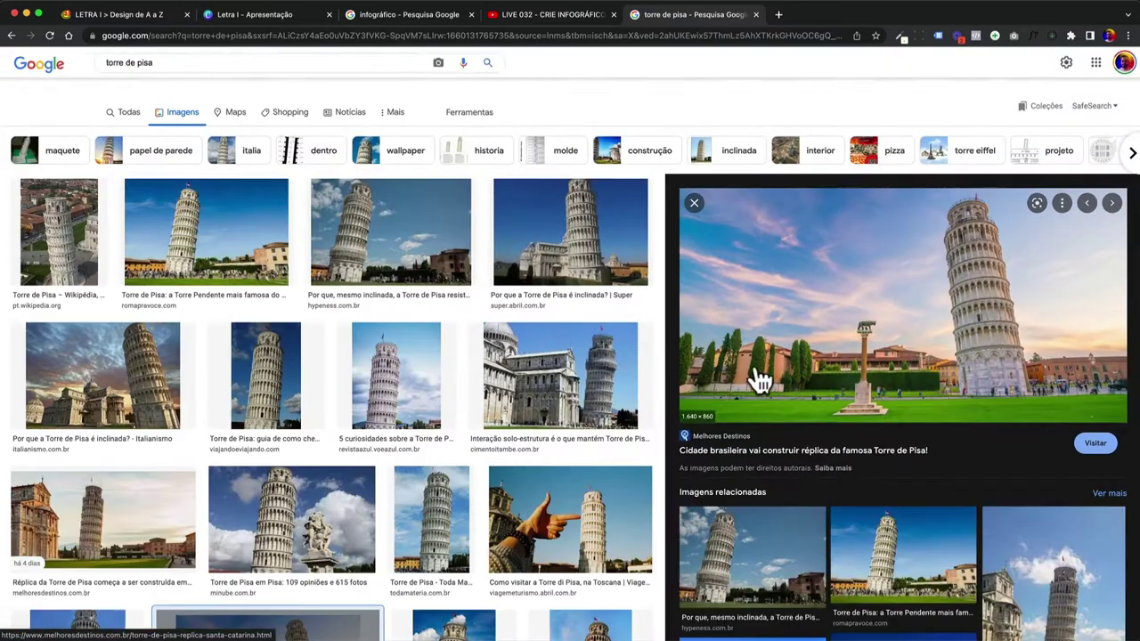
pyautogui.click(281, 15)
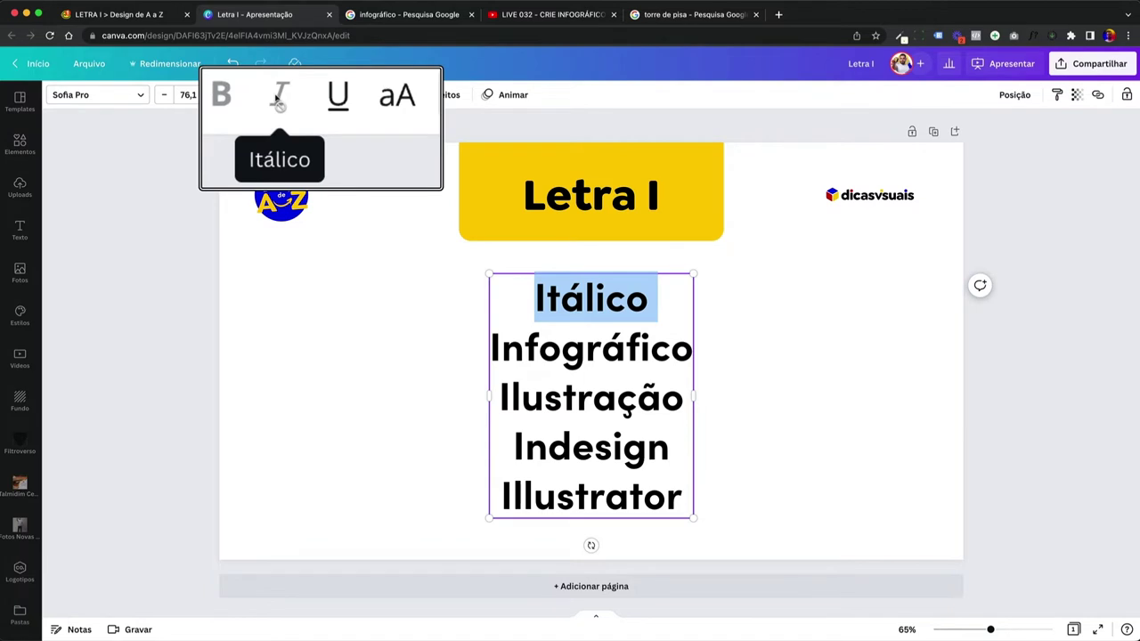
# Add a second page with a paragraph text box in Sailors Condensed, set to italic
pyautogui.click(304, 322)
pyautogui.click(339, 588)
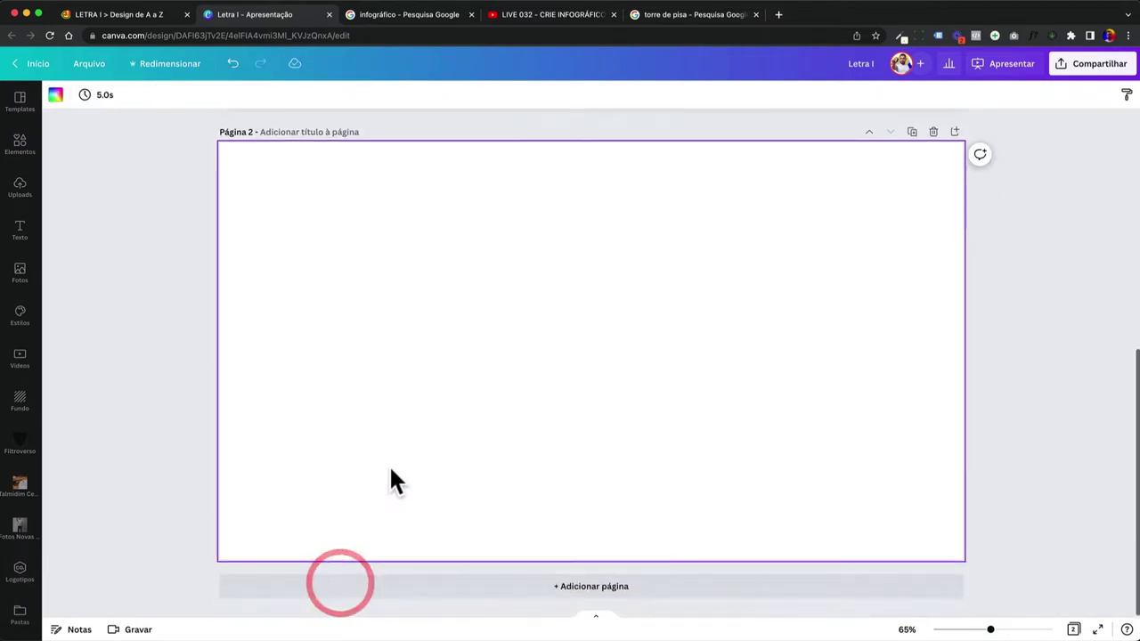
pyautogui.press('t')
pyautogui.click(400, 281)
pyautogui.click(387, 342)
pyautogui.click(113, 95)
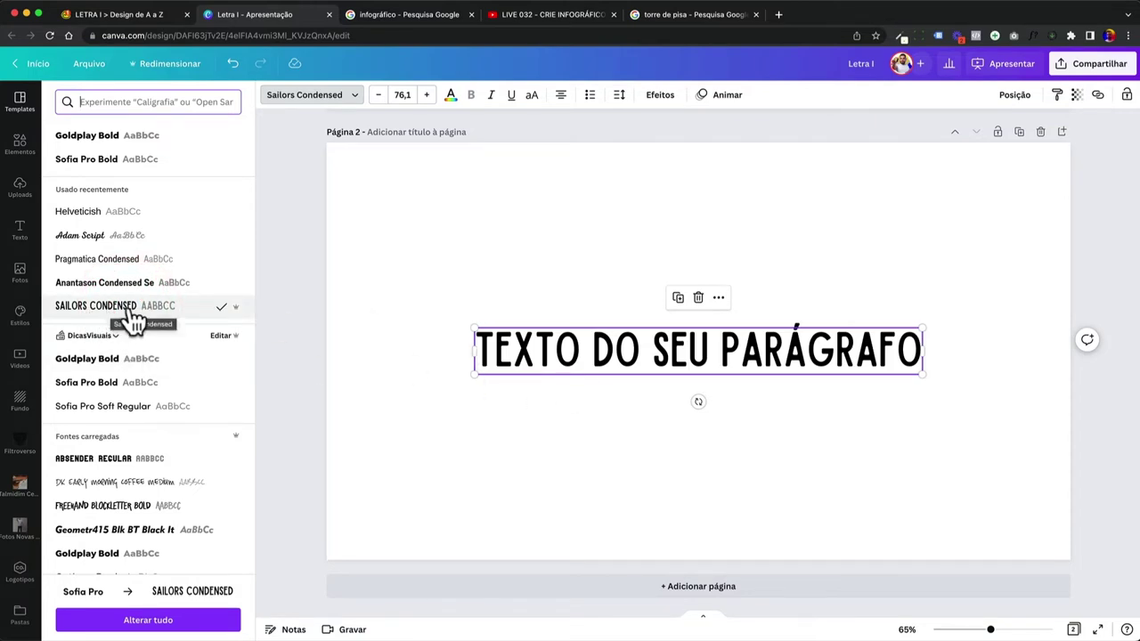
pyautogui.click(494, 105)
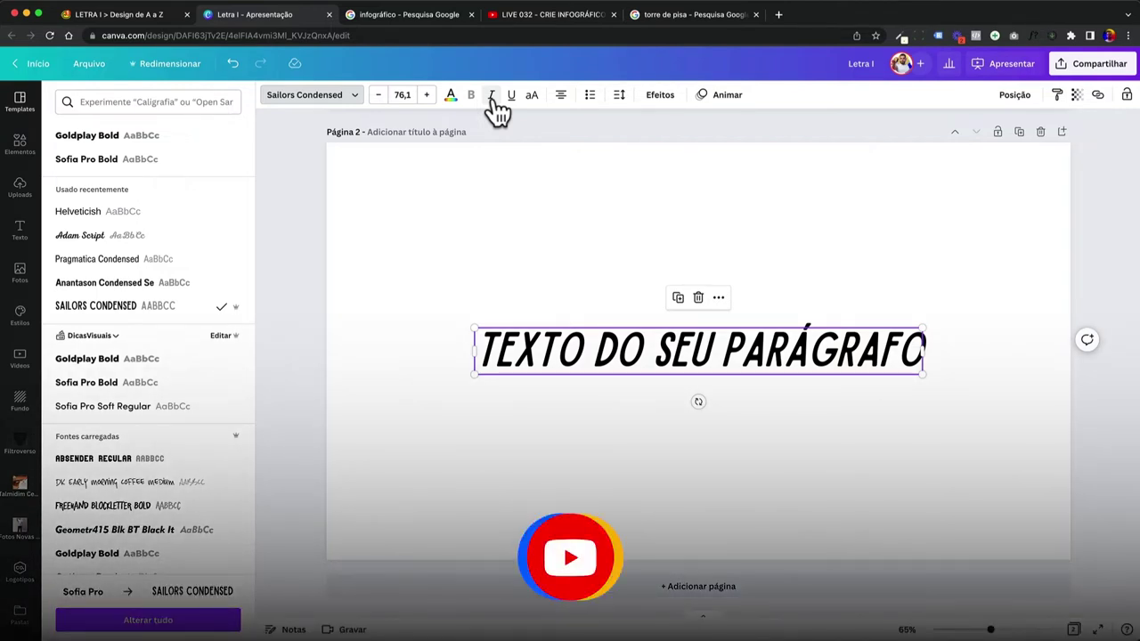
# Toggle the paragraph's italic off and on, then switch its font to Clear Sans Regular
pyautogui.click(492, 96)
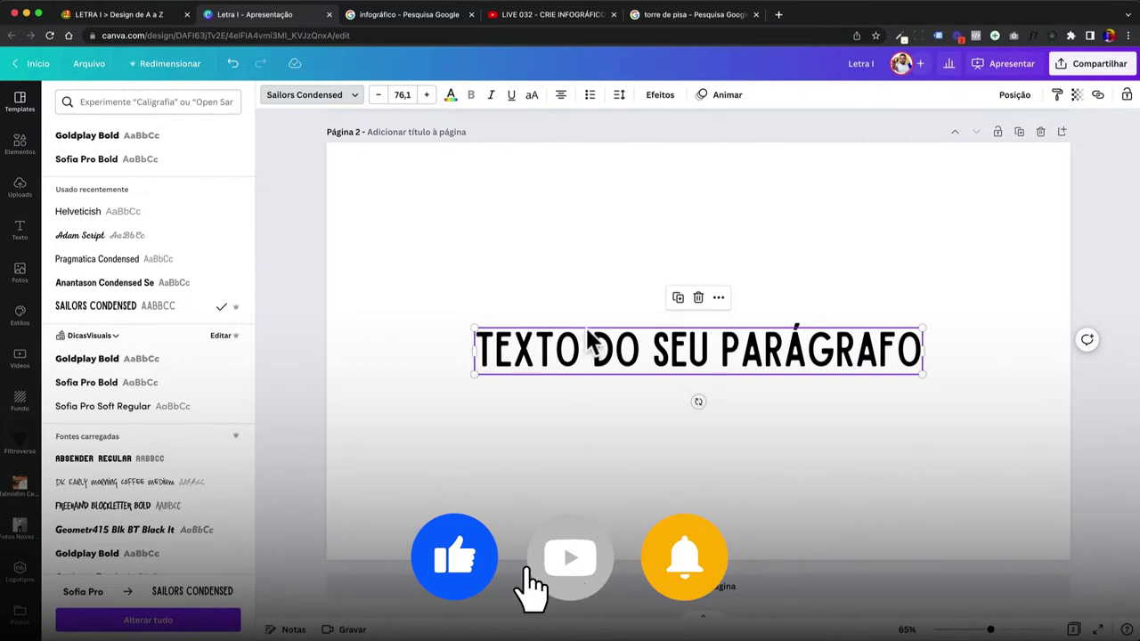
pyautogui.scroll(-3, 106, 472)
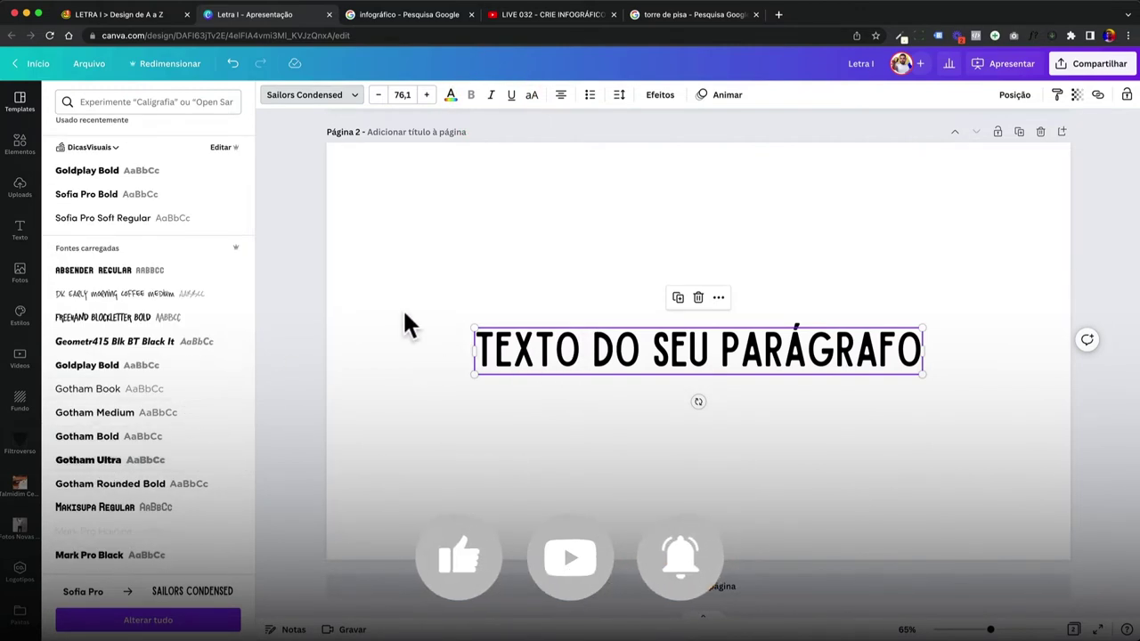
pyautogui.click(490, 94)
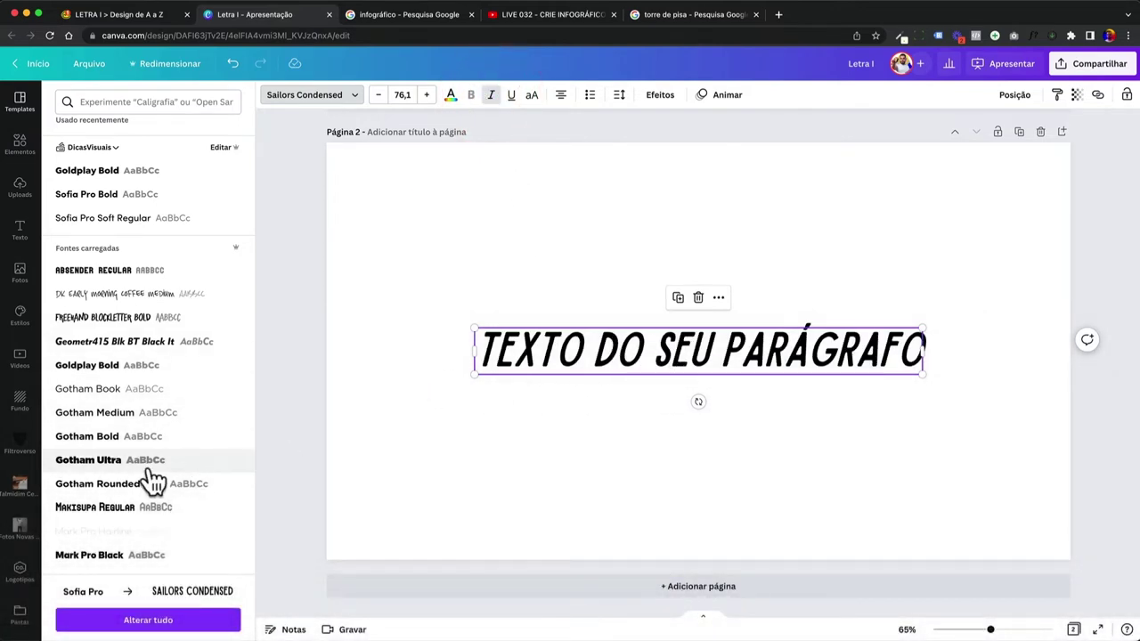
pyautogui.scroll(-3, 157, 478)
pyautogui.scroll(-3, 157, 478)
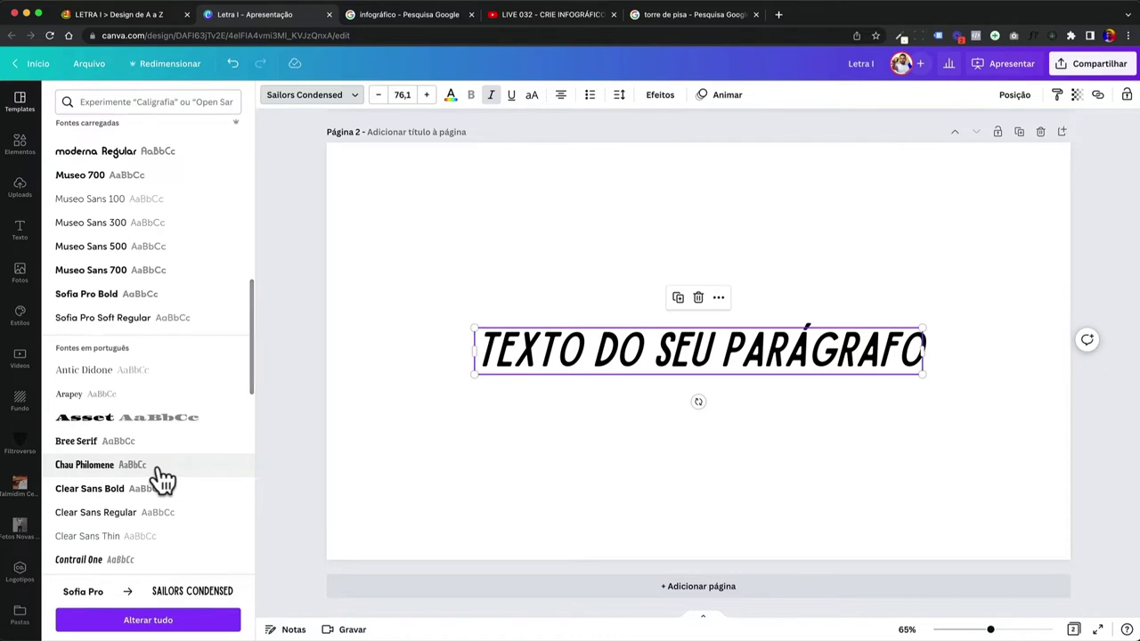
pyautogui.click(140, 515)
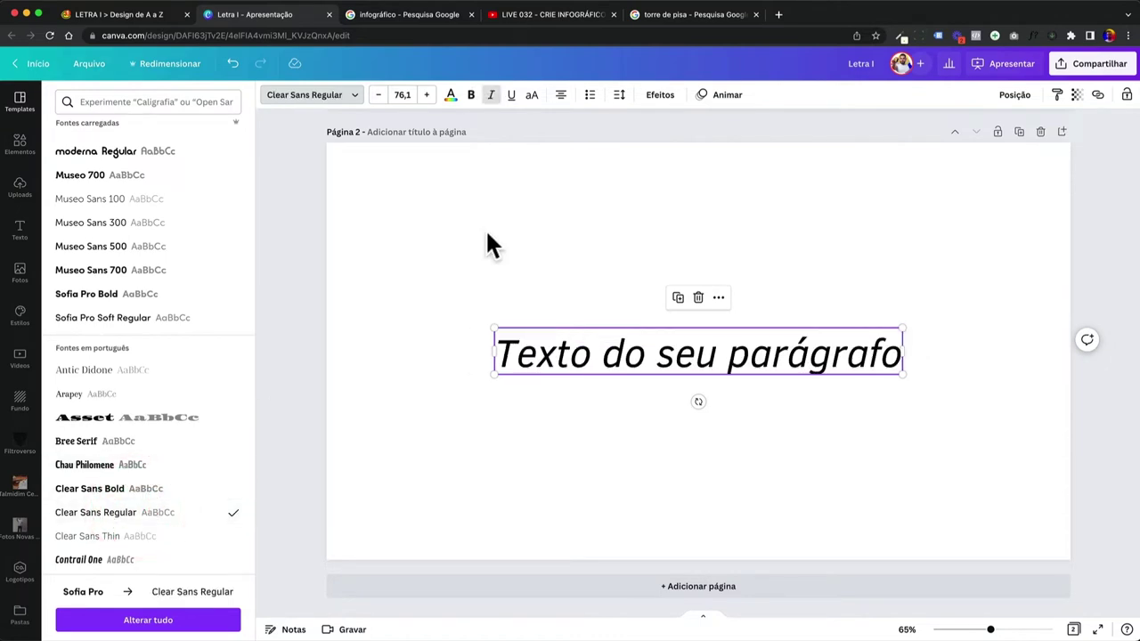
# Try bold and italic combinations, leaving the text upright and non-bold, and close the font list
pyautogui.click(473, 96)
pyautogui.click(491, 98)
pyautogui.click(491, 96)
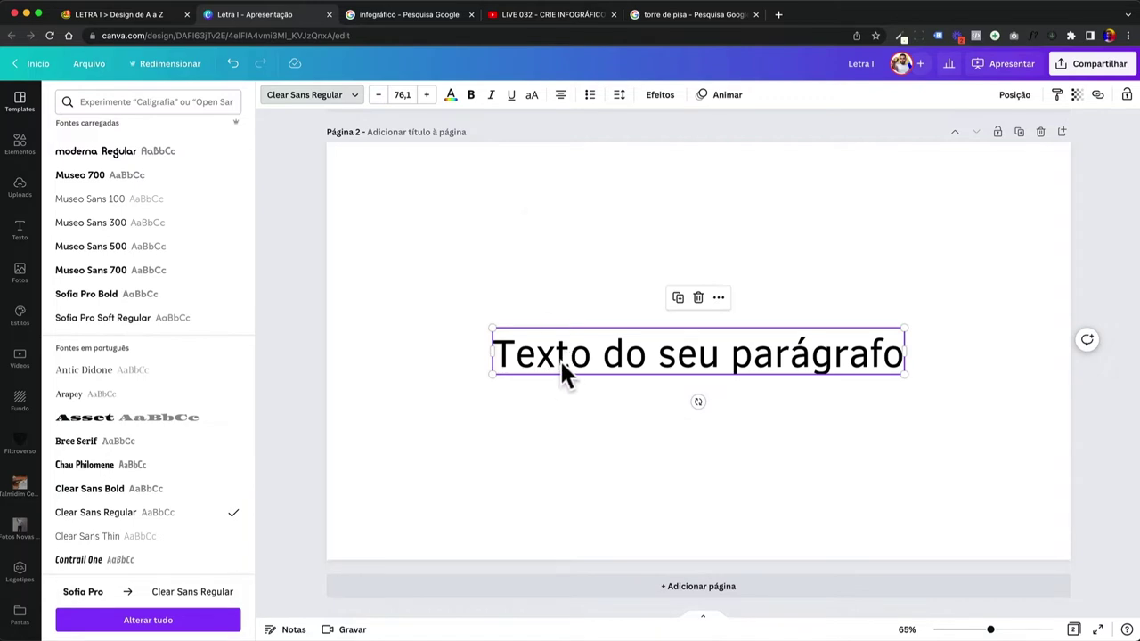
pyautogui.click(471, 96)
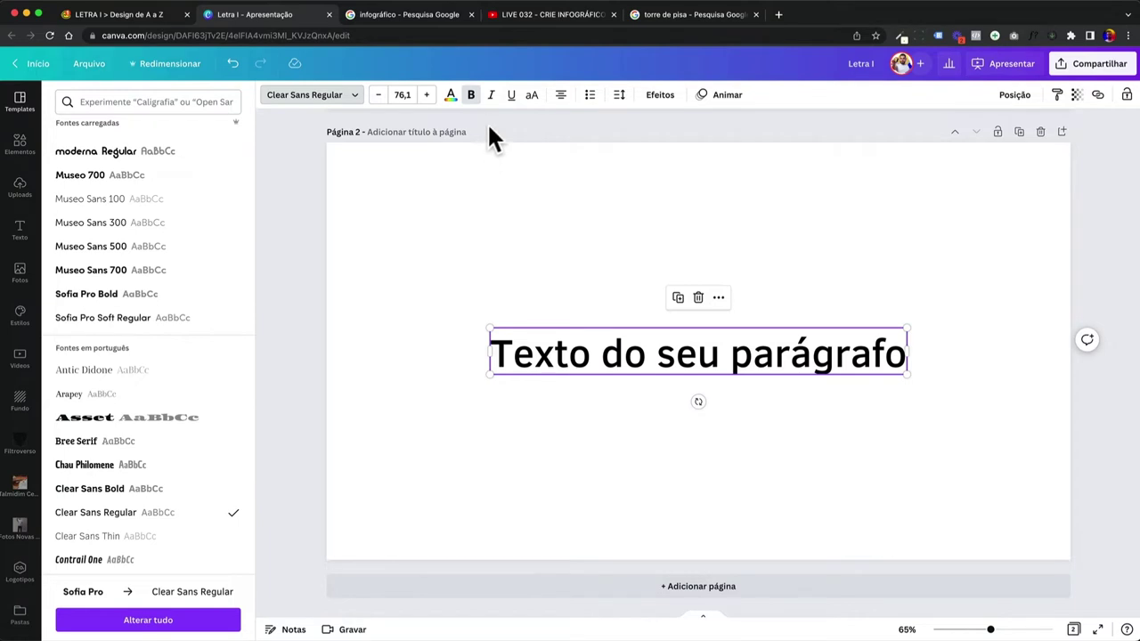
pyautogui.click(491, 96)
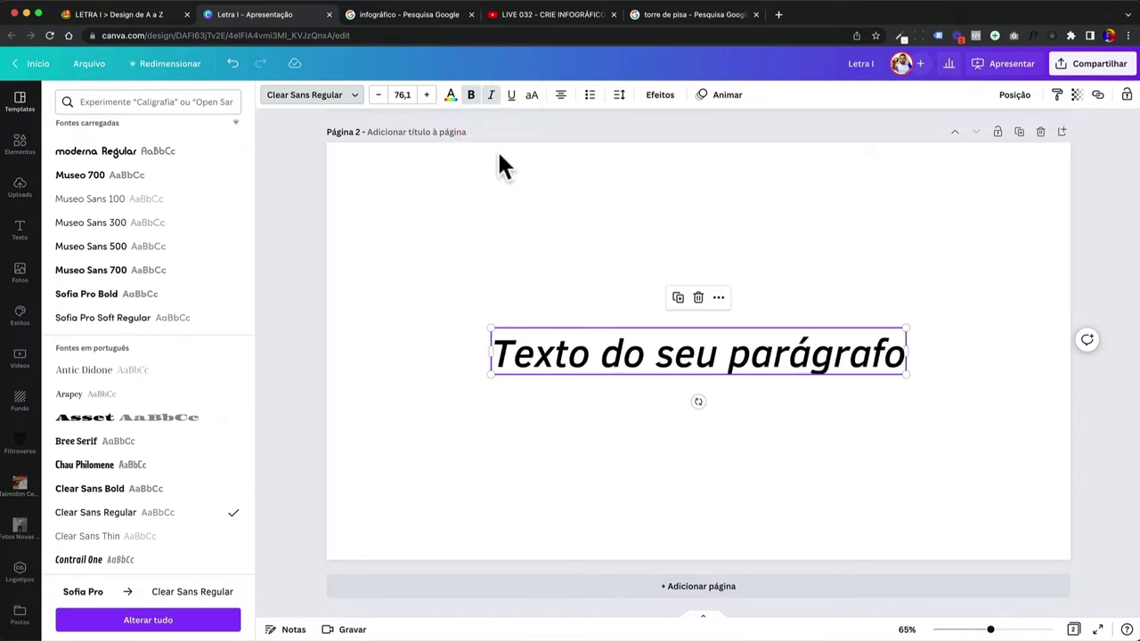
pyautogui.click(490, 95)
pyautogui.click(491, 95)
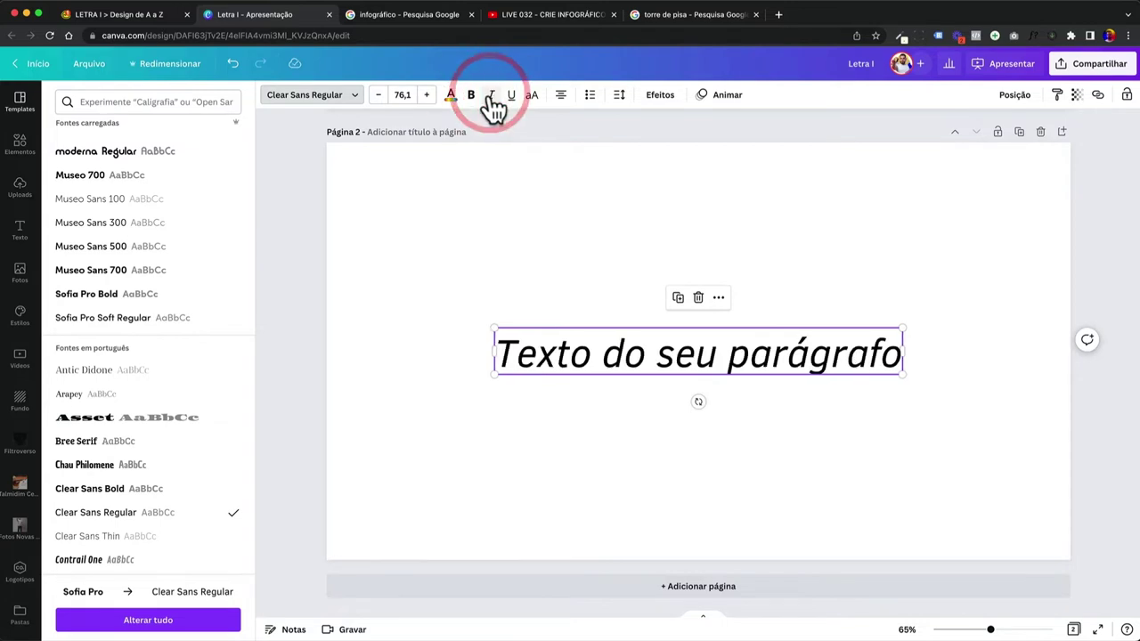
pyautogui.click(491, 96)
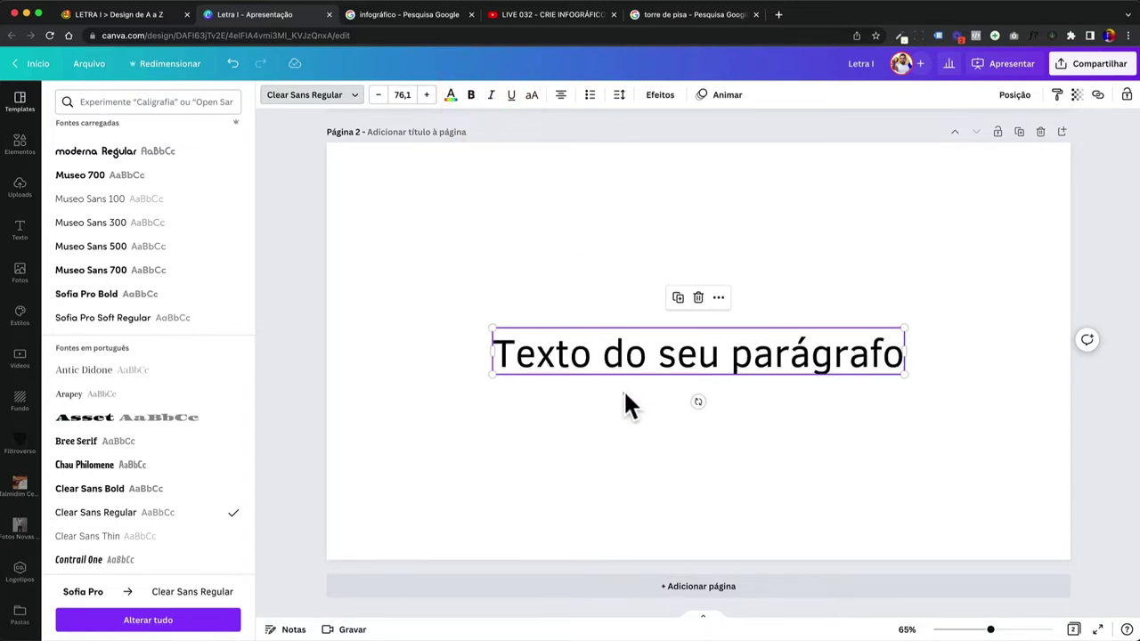
pyautogui.click(623, 392)
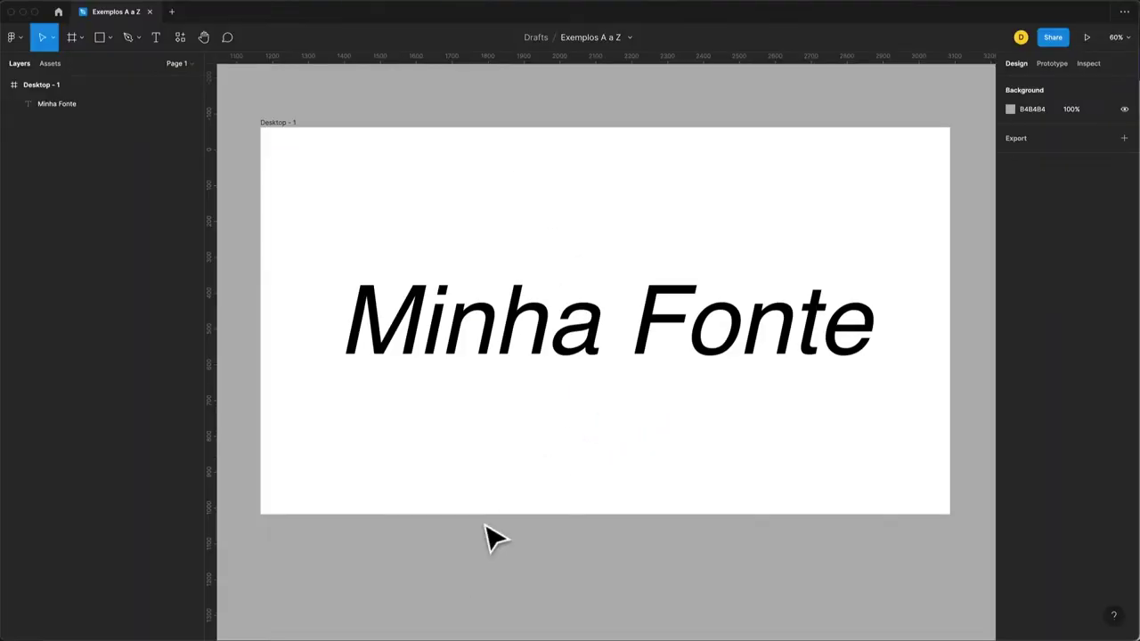
pyautogui.click(536, 347)
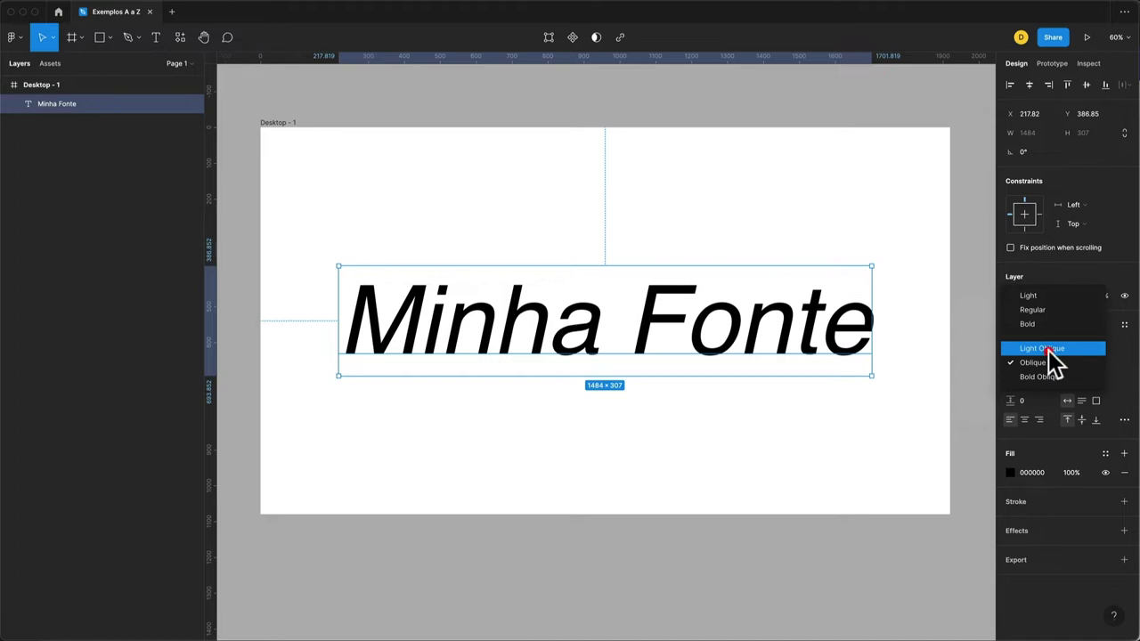
# Change the Minha Fonte heading's style through Light Oblique and Oblique to Helvetica Bold Oblique
pyautogui.click(1048, 349)
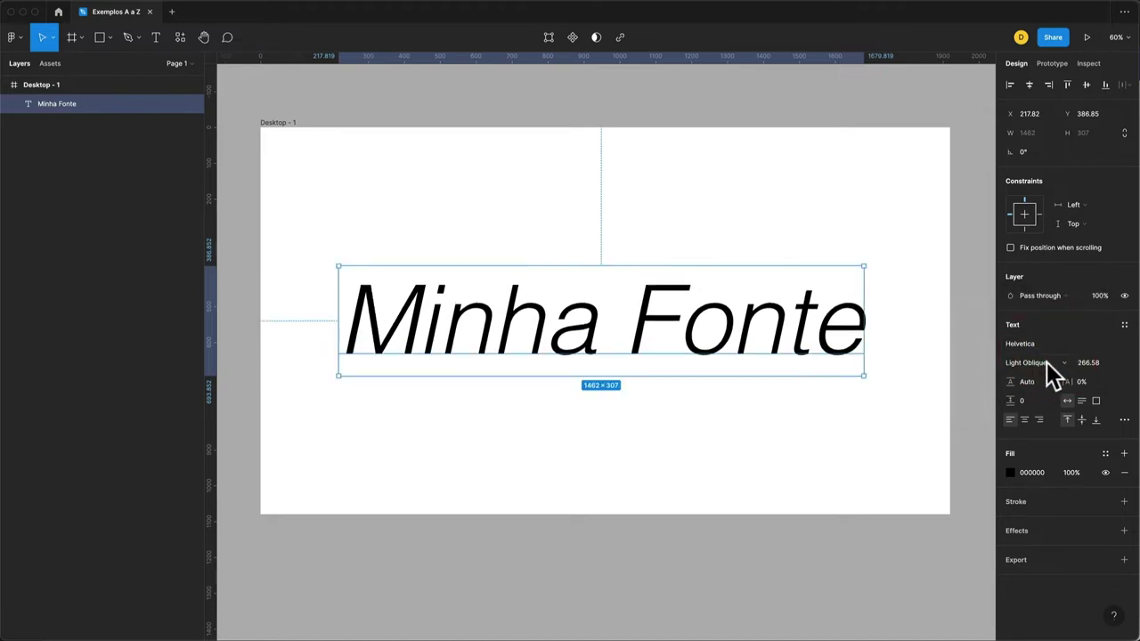
pyautogui.click(1046, 363)
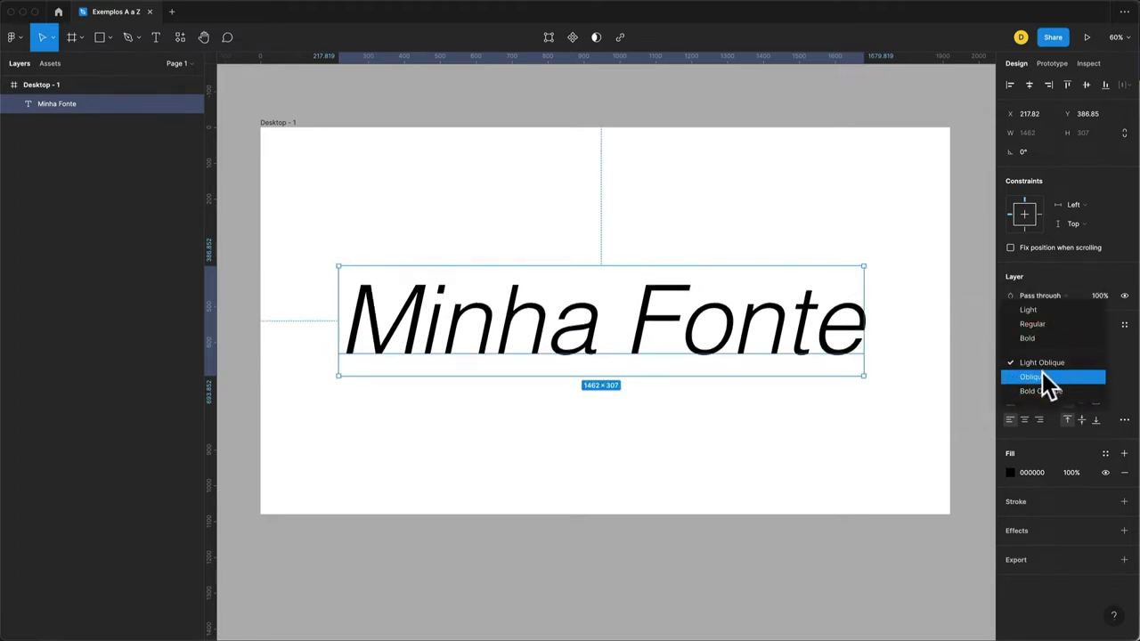
pyautogui.click(1042, 374)
pyautogui.click(1038, 376)
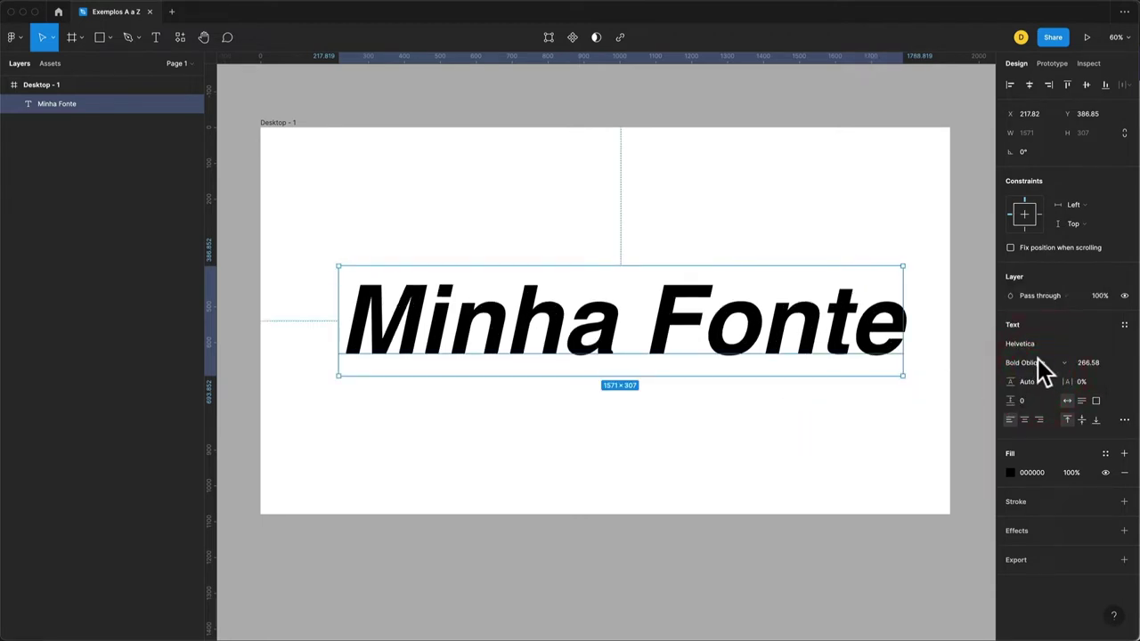
# Back in the Canva deck, highlight Itálico and Infográfico on page 1
pyautogui.press('super+Tab')
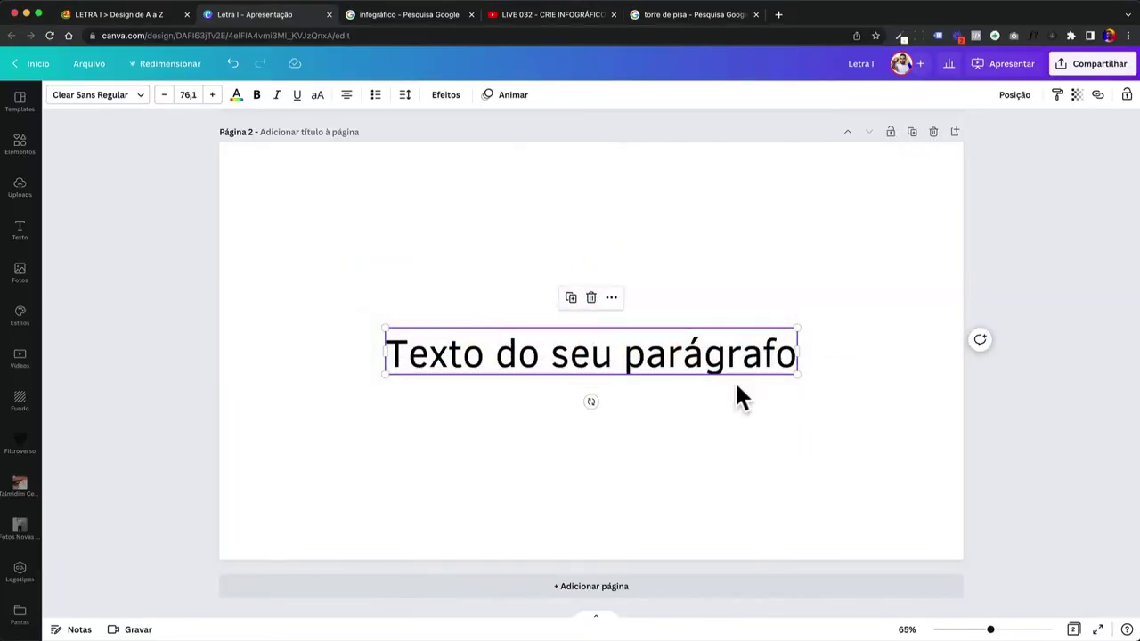
pyautogui.scroll(5, 461, 237)
pyautogui.doubleClick(612, 301)
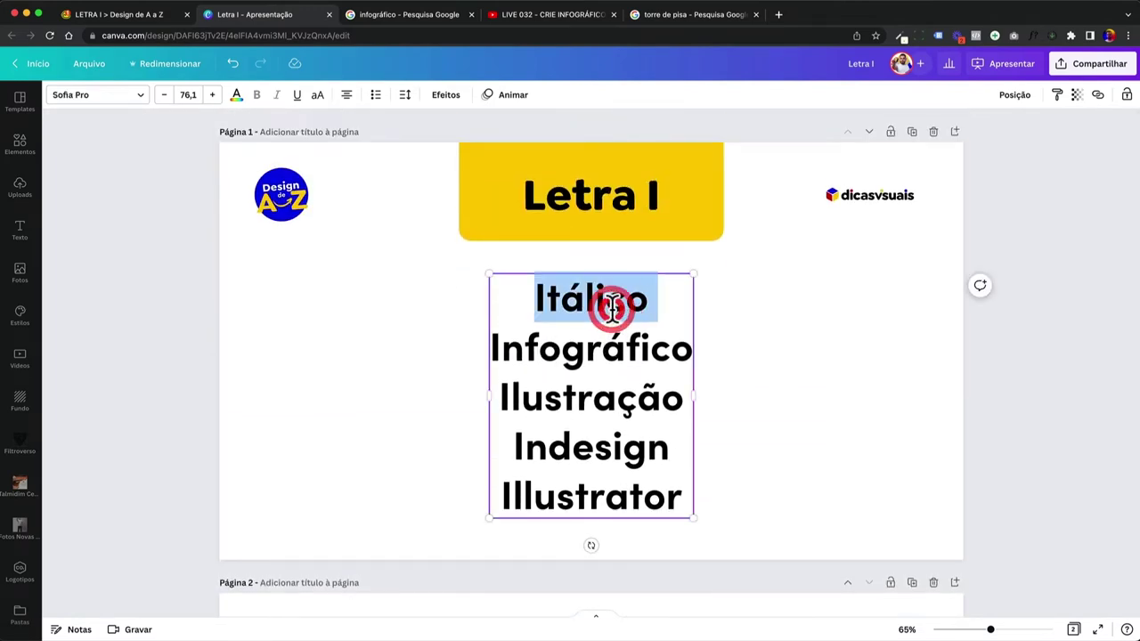
pyautogui.doubleClick(585, 348)
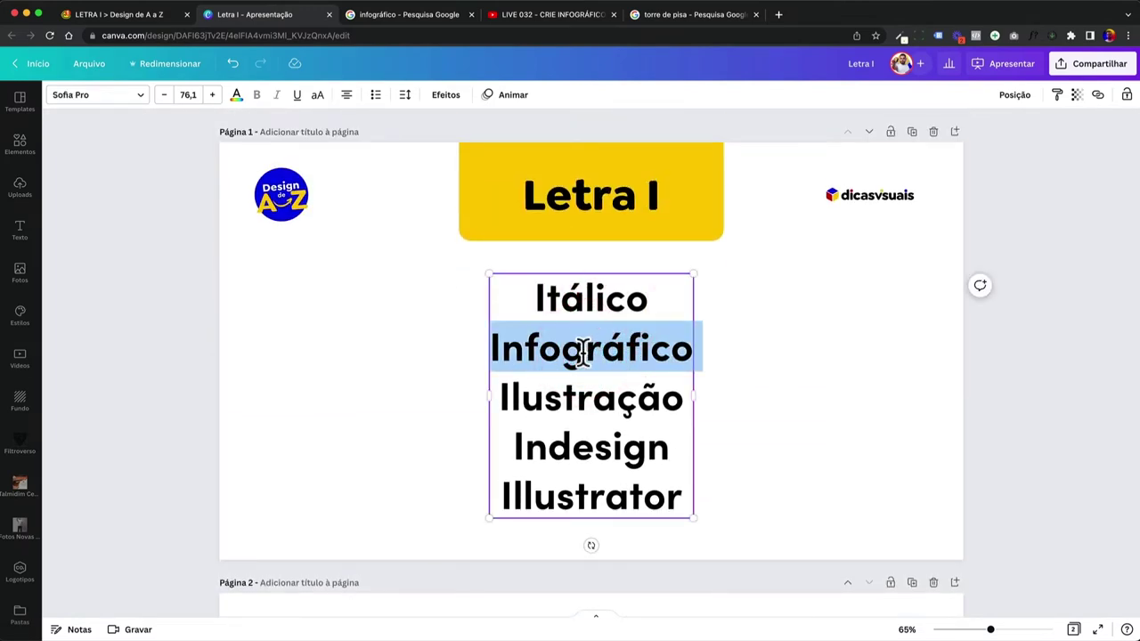
pyautogui.click(529, 16)
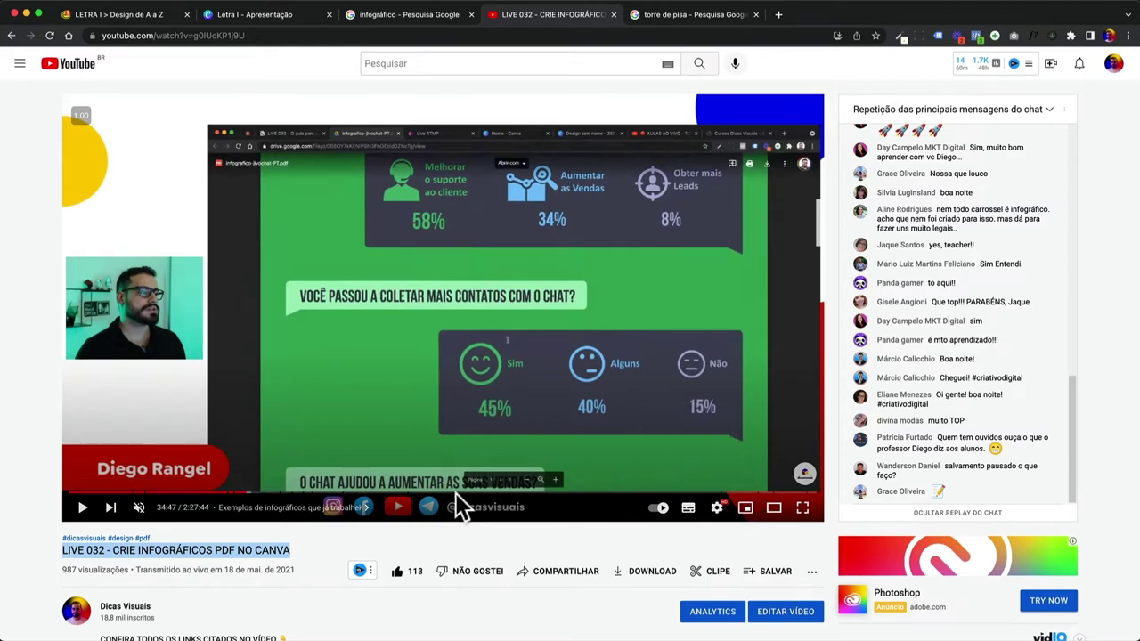
# Switch from the paused LIVE 032 video to the 'infográfico' image results
pyautogui.click(401, 19)
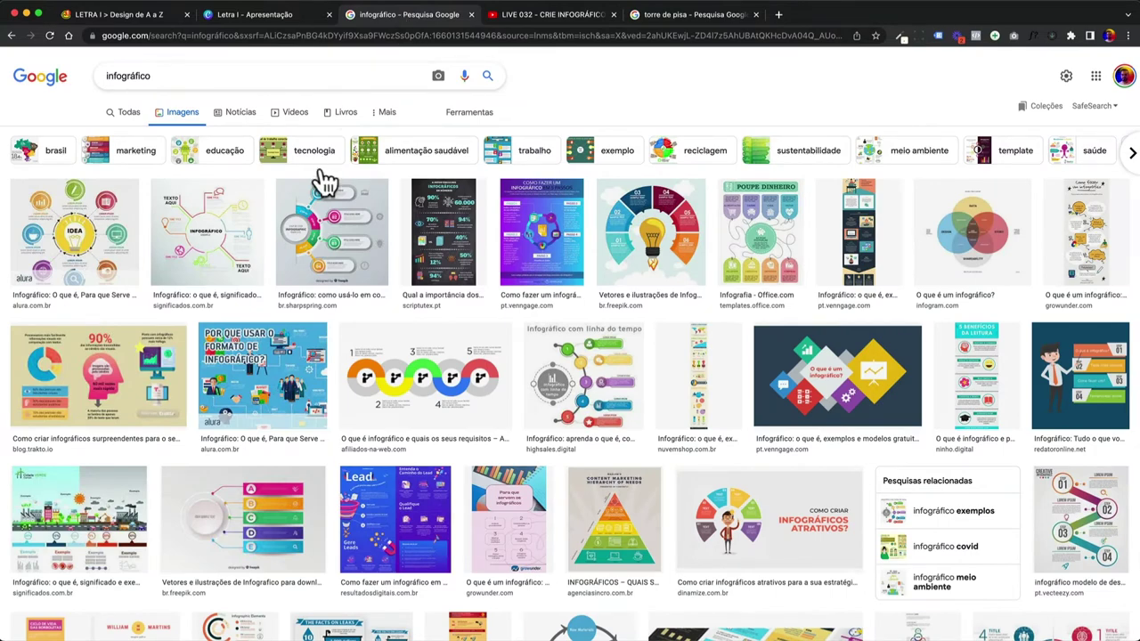
# Preview a step-by-step infographic, scroll the infográfico results, then resume the LIVE 032 video
pyautogui.click(322, 233)
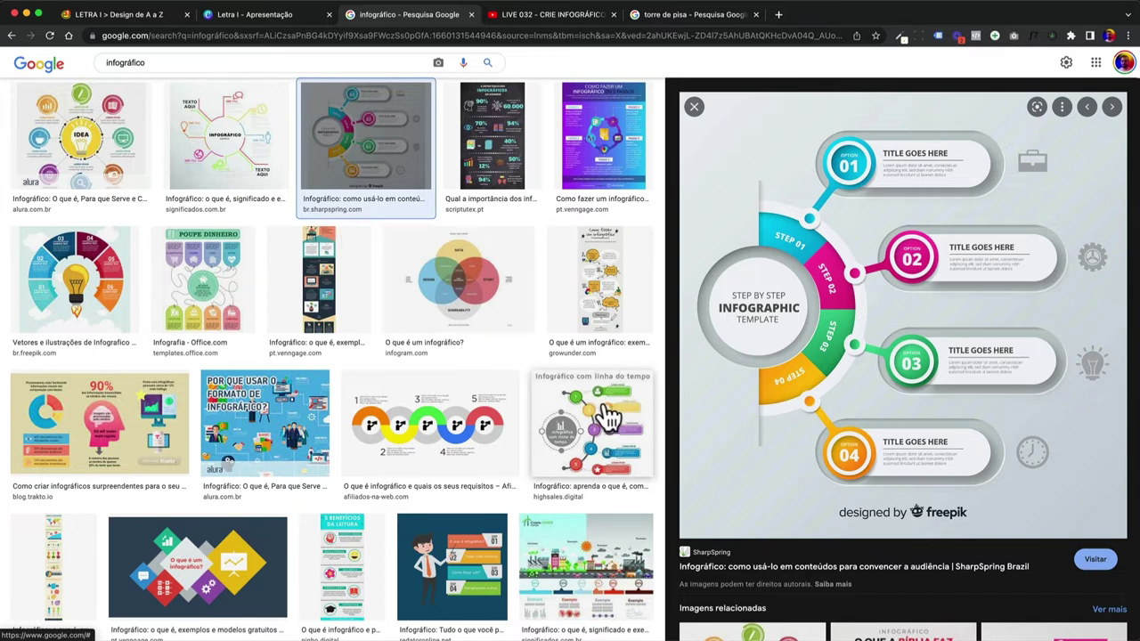
pyautogui.scroll(-2, 608, 417)
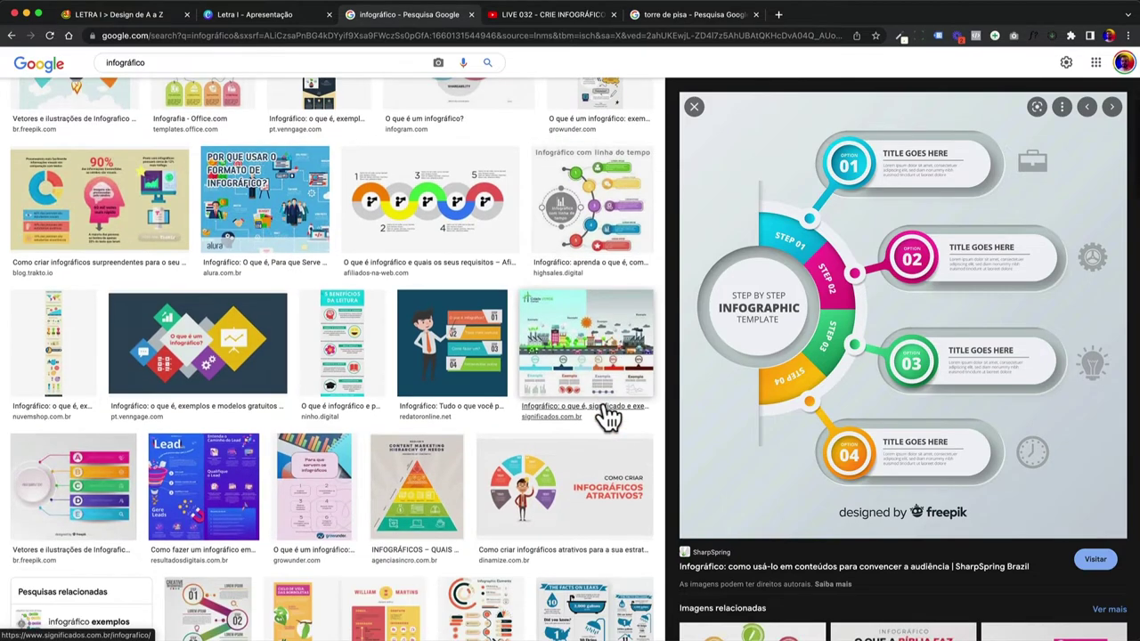
pyautogui.scroll(-2, 608, 416)
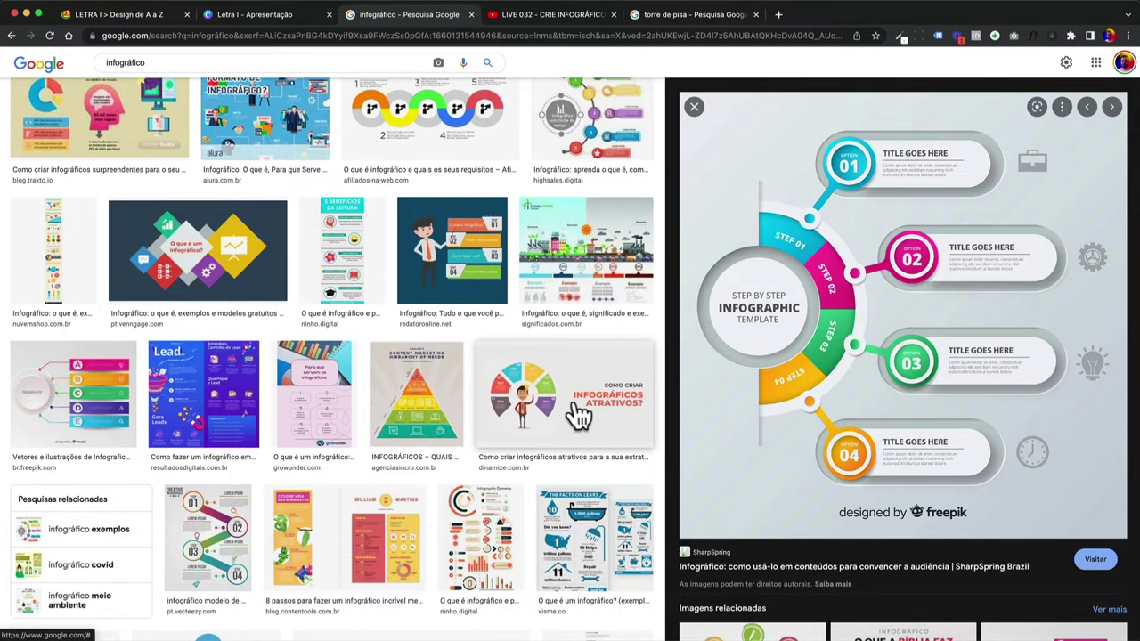
pyautogui.scroll(-5, 578, 414)
pyautogui.scroll(-4, 579, 414)
pyautogui.scroll(-1, 579, 414)
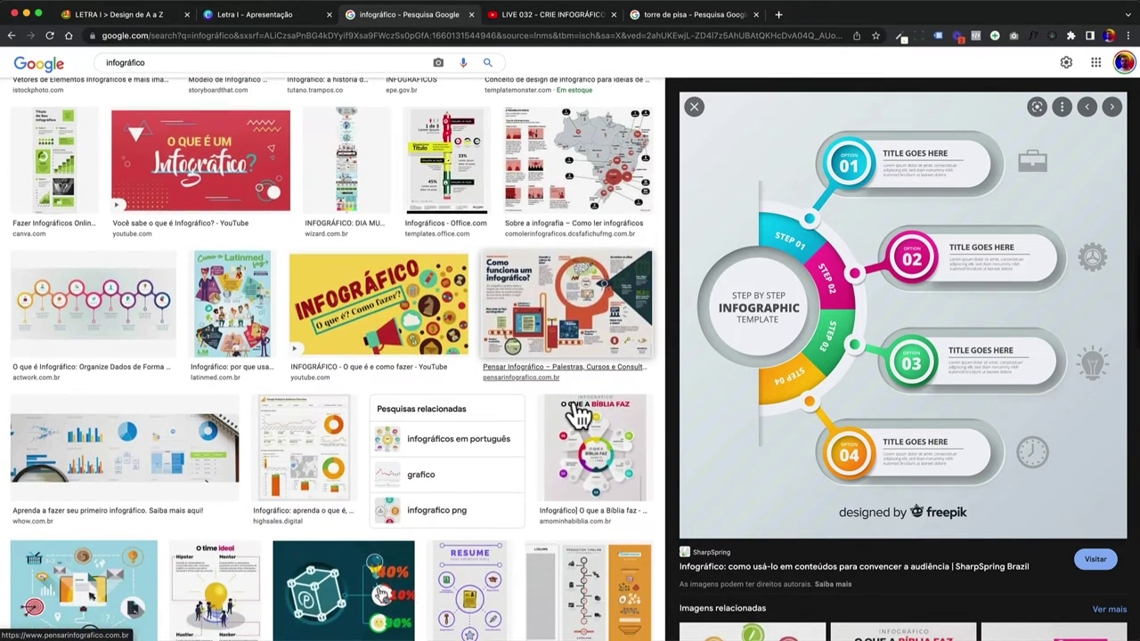
pyautogui.scroll(-3, 579, 414)
pyautogui.scroll(-2, 579, 414)
pyautogui.scroll(-3, 579, 414)
pyautogui.scroll(-4, 579, 414)
pyautogui.scroll(-2, 578, 414)
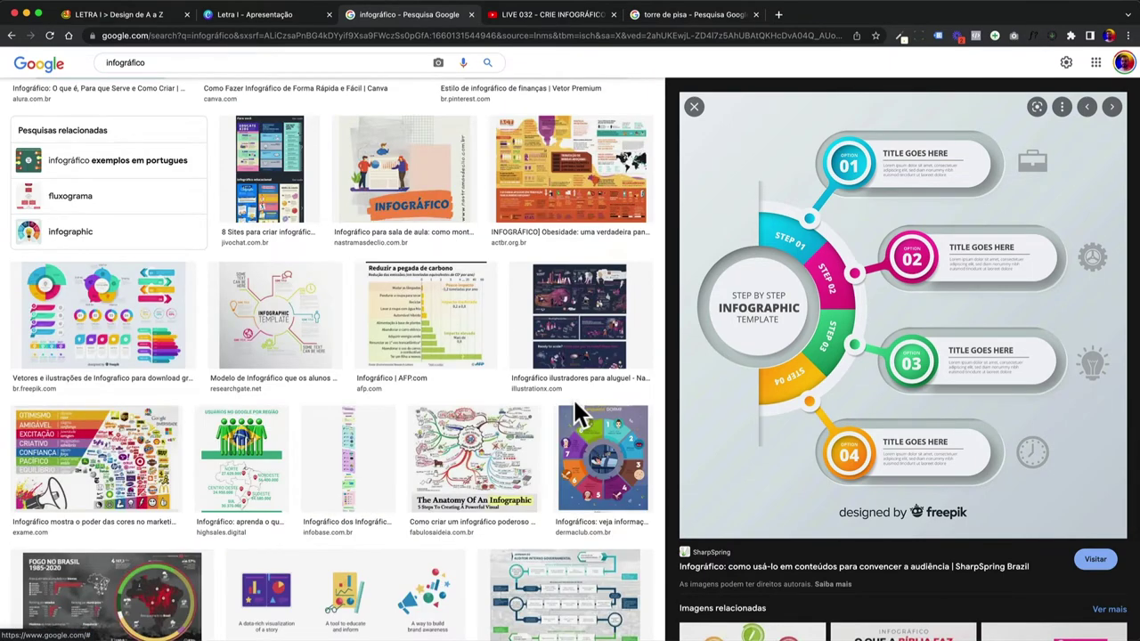
pyautogui.scroll(-5, 579, 413)
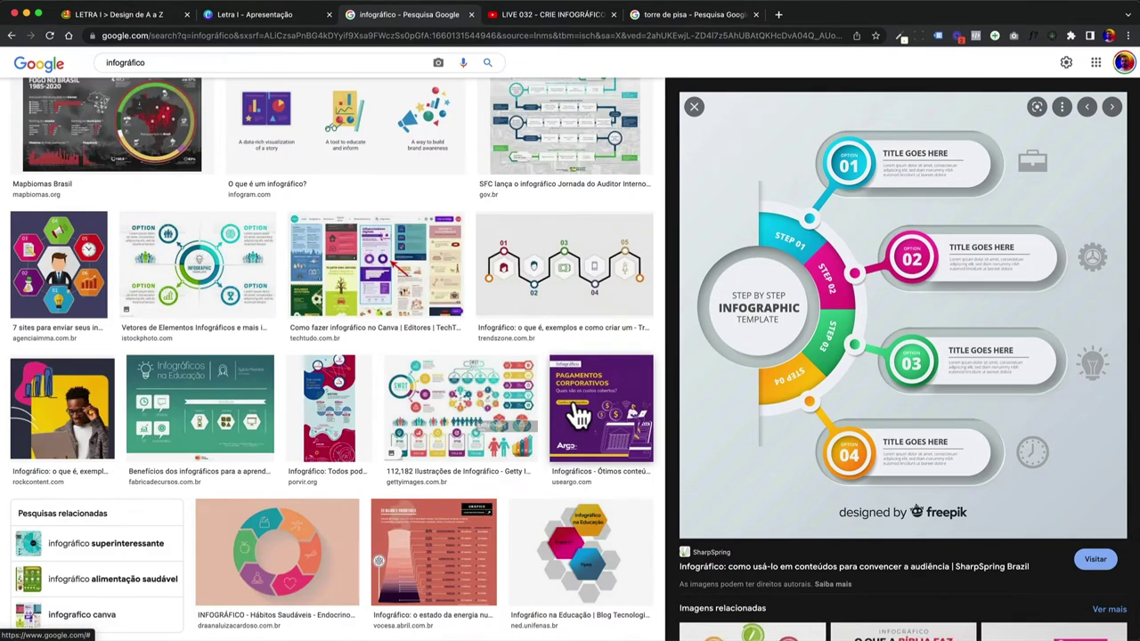
pyautogui.scroll(-5, 579, 414)
pyautogui.scroll(-5, 578, 414)
pyautogui.scroll(-4, 578, 414)
pyautogui.scroll(-3, 501, 178)
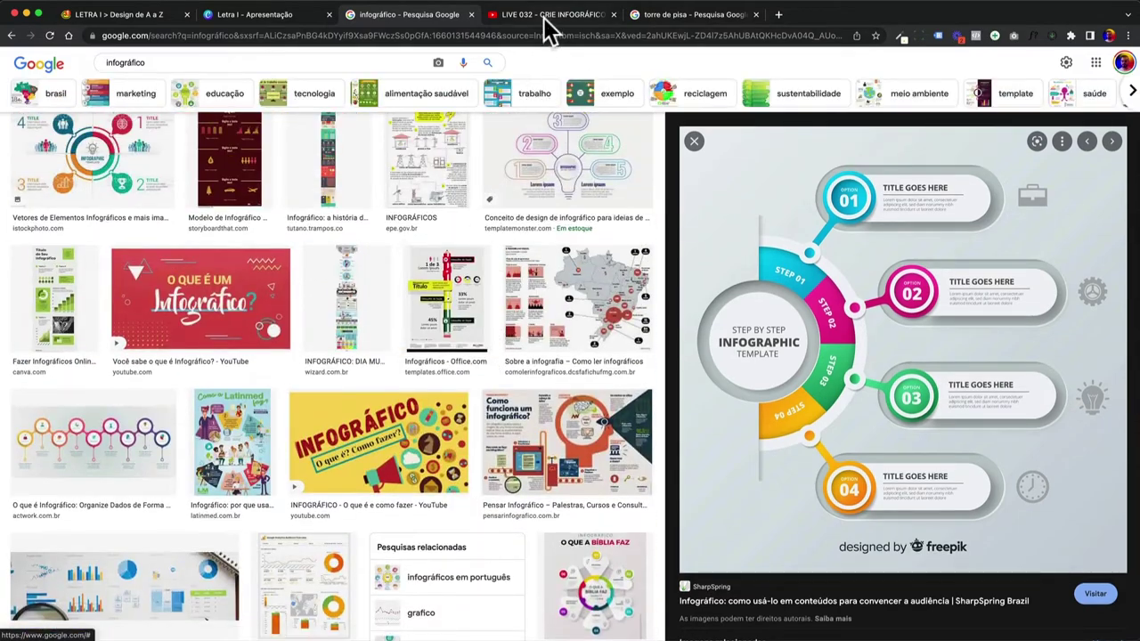
pyautogui.click(544, 14)
pyautogui.click(264, 413)
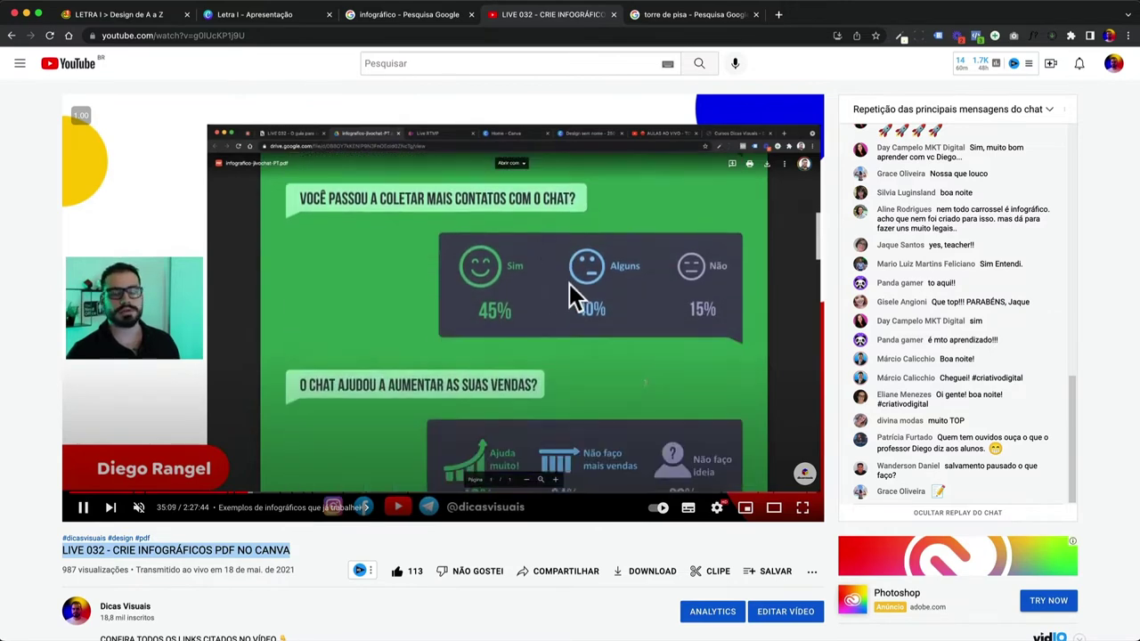
# Pause the LIVE 032 video at 35:11 and highlight Ilustração on the Canva slide
pyautogui.press('space')
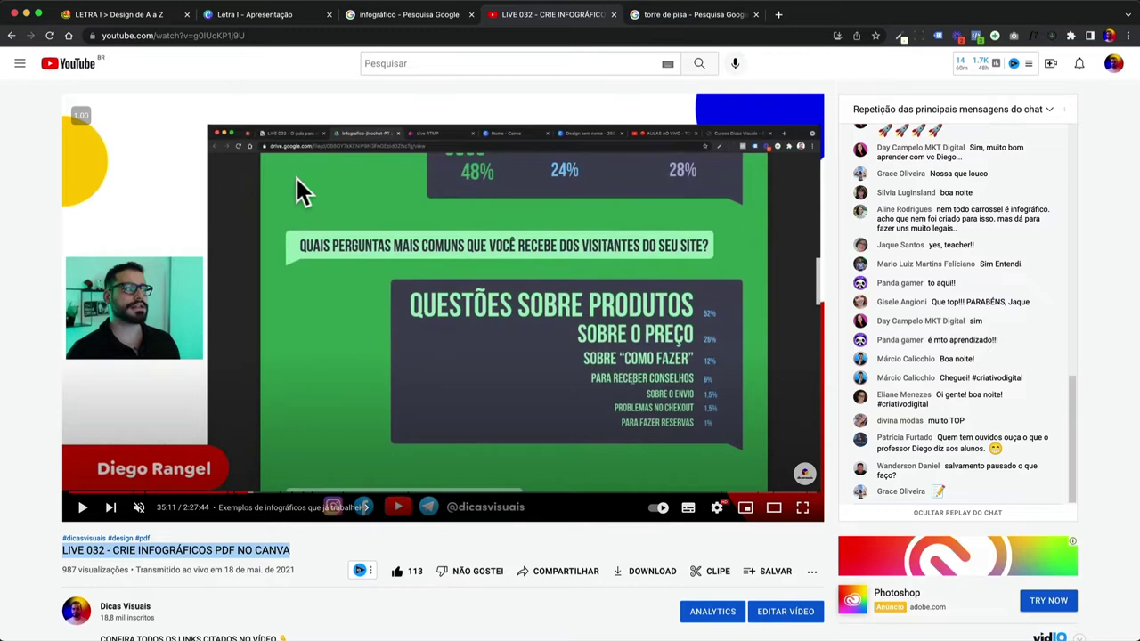
pyautogui.click(254, 15)
pyautogui.doubleClick(584, 395)
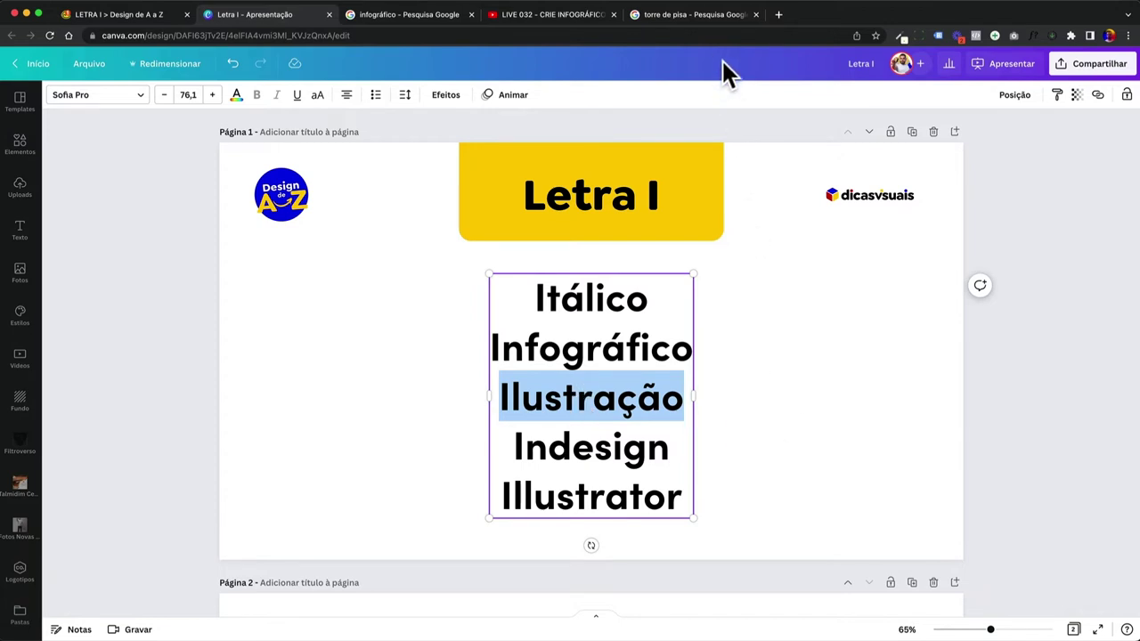
# Replace the torre de pisa search with an image search for 'ilustração'
pyautogui.click(704, 14)
pyautogui.click(247, 80)
pyautogui.write('ilustração')
pyautogui.press('Return')
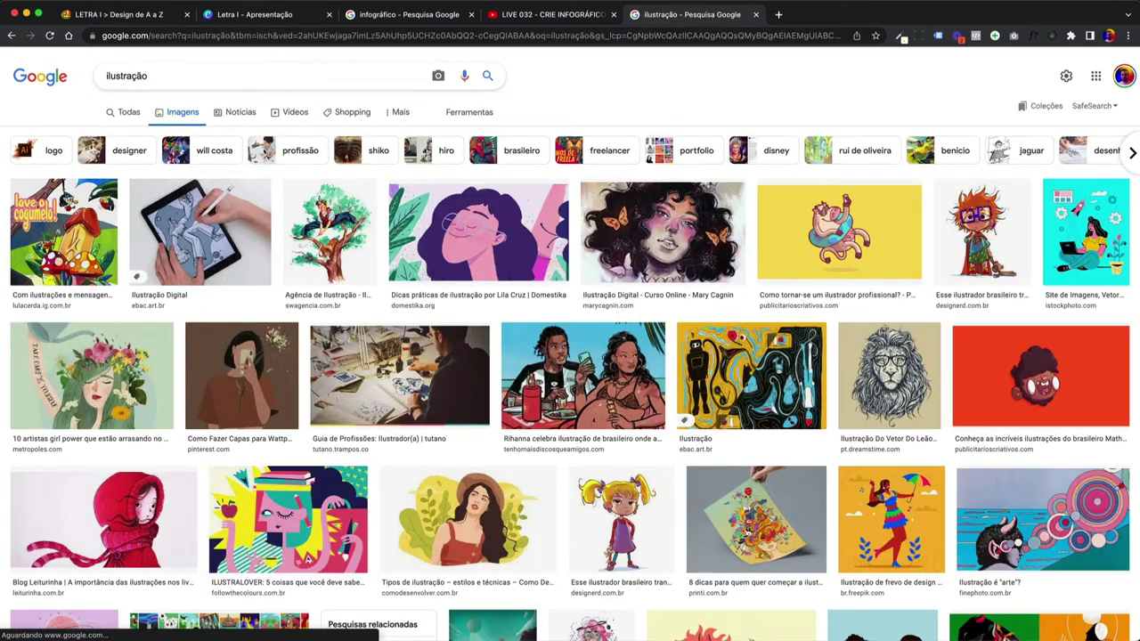
pyautogui.click(246, 189)
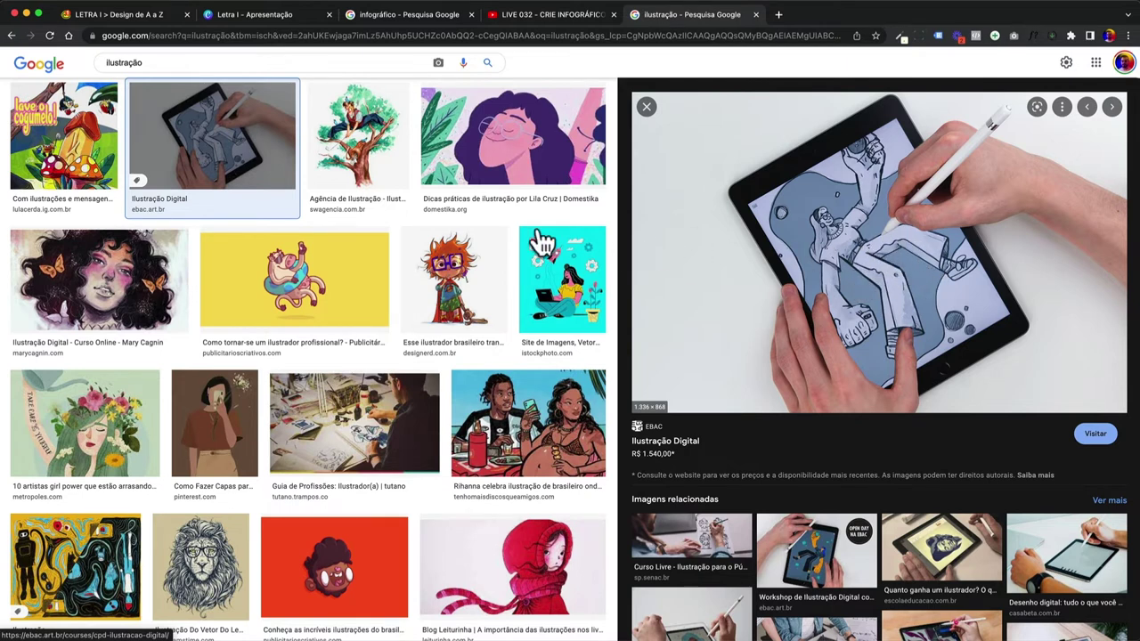
# Preview illustrations: man in a tree, red character, couple, flower-crowned girl, lion and panther
pyautogui.click(336, 129)
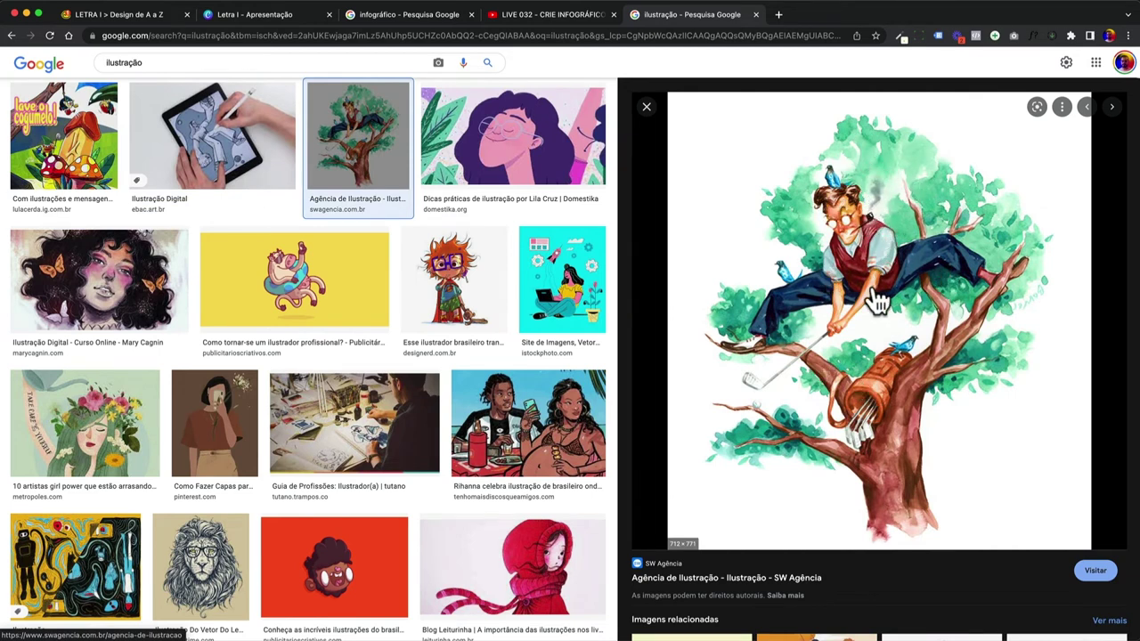
pyautogui.click(342, 574)
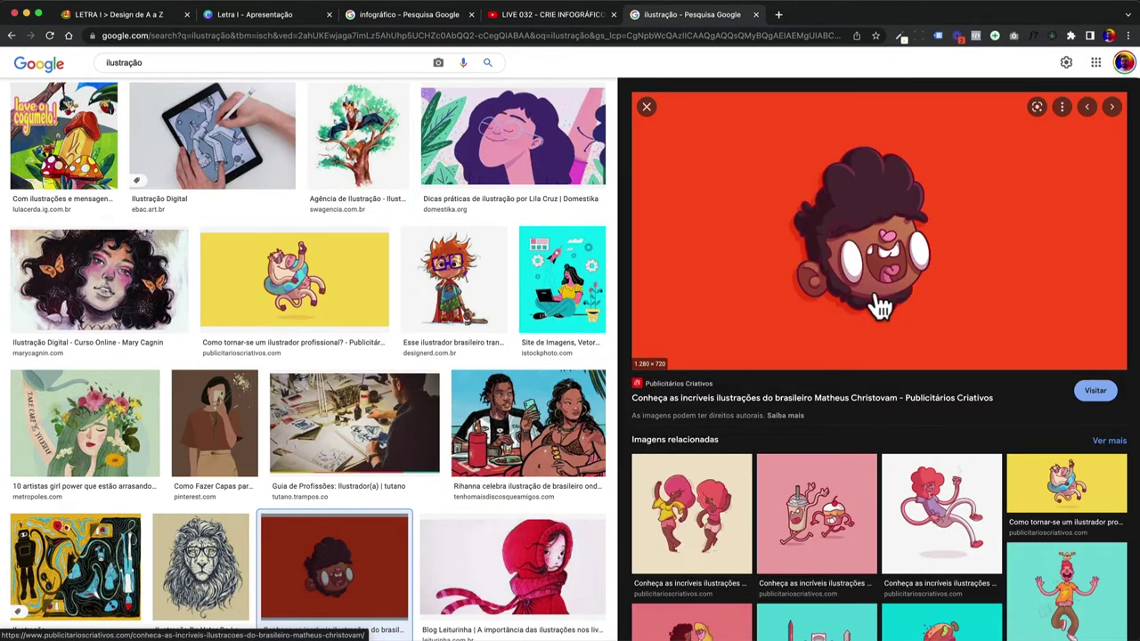
pyautogui.click(561, 436)
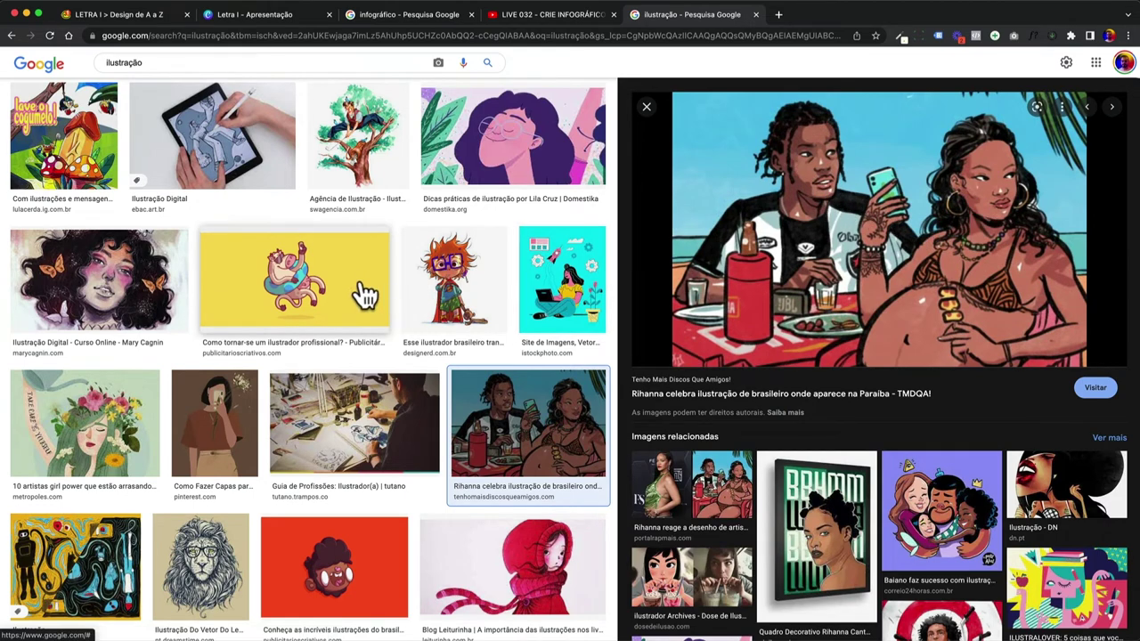
pyautogui.click(131, 420)
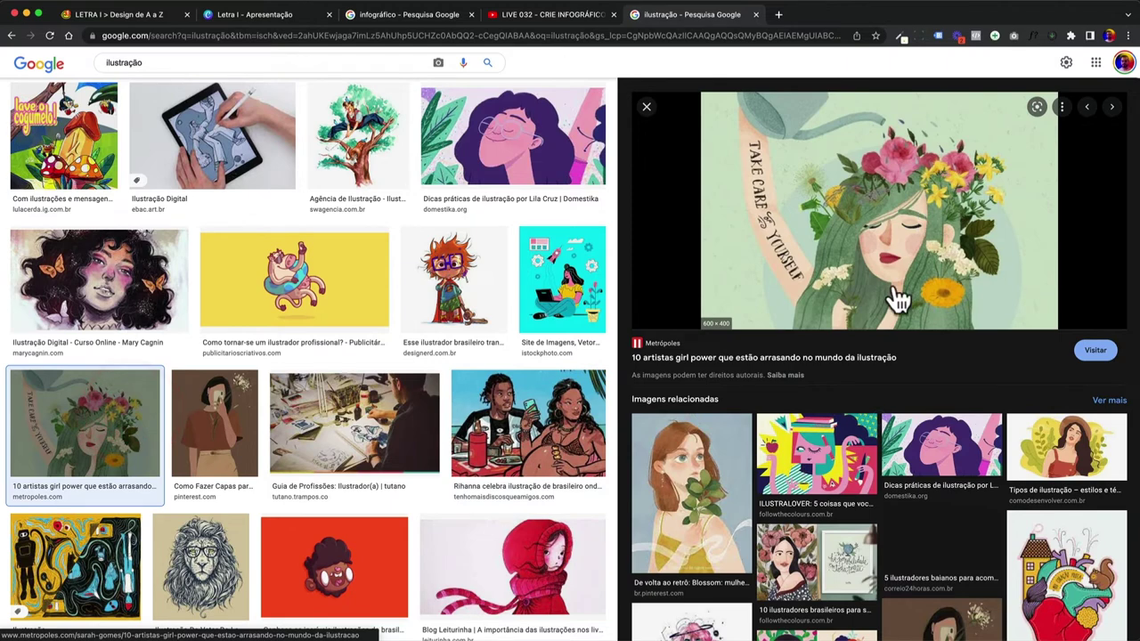
pyautogui.scroll(-3, 401, 395)
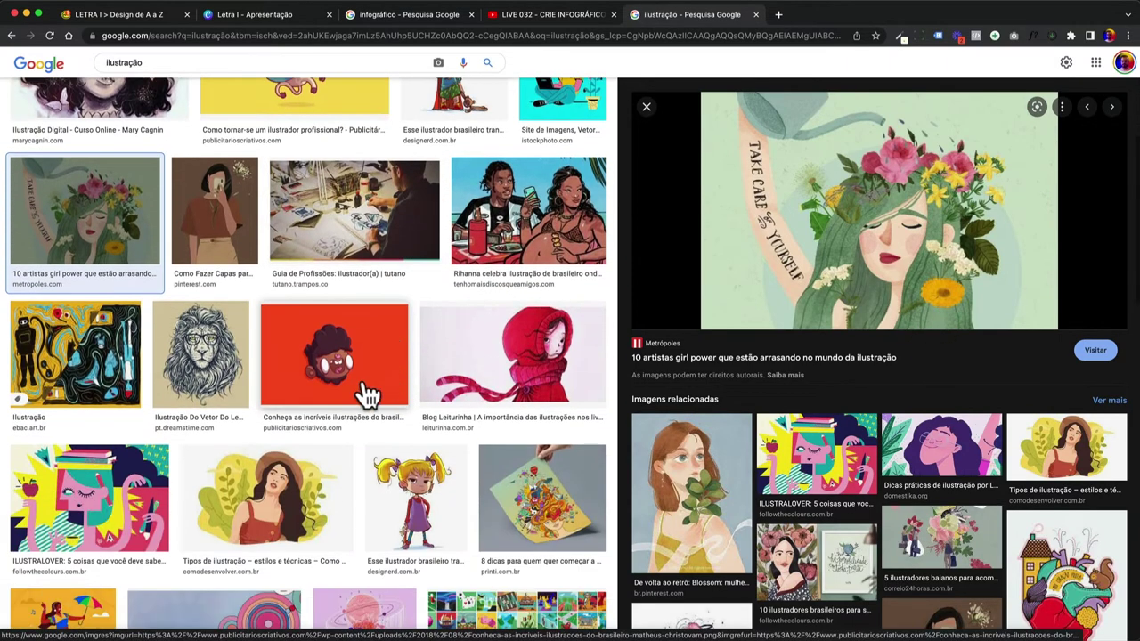
pyautogui.click(219, 397)
pyautogui.scroll(-3, 267, 374)
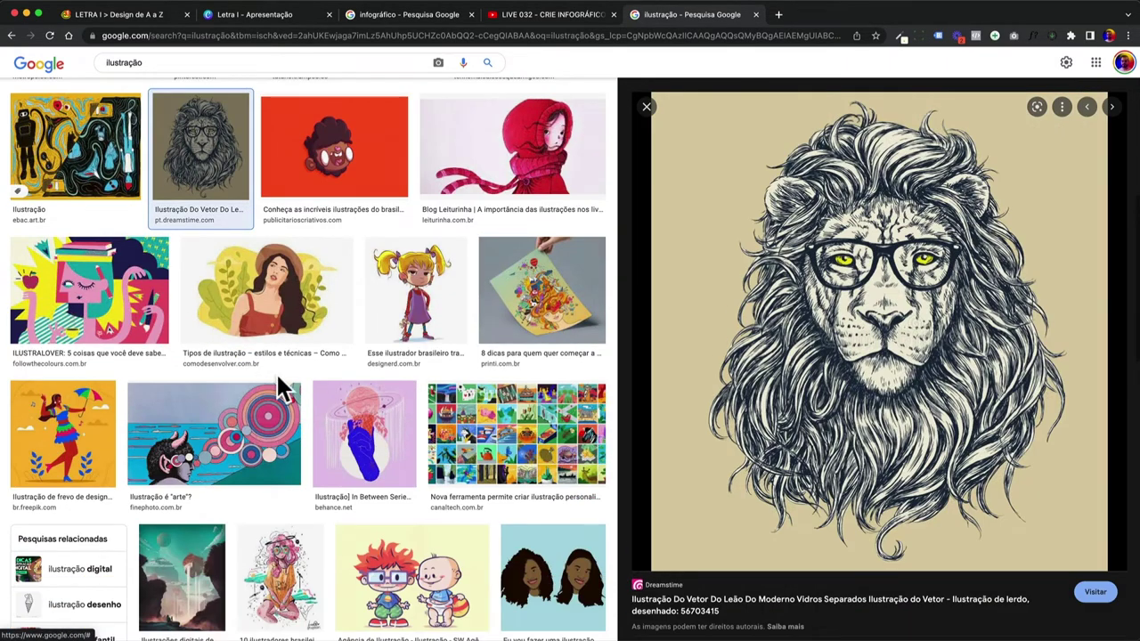
pyautogui.scroll(-2, 285, 389)
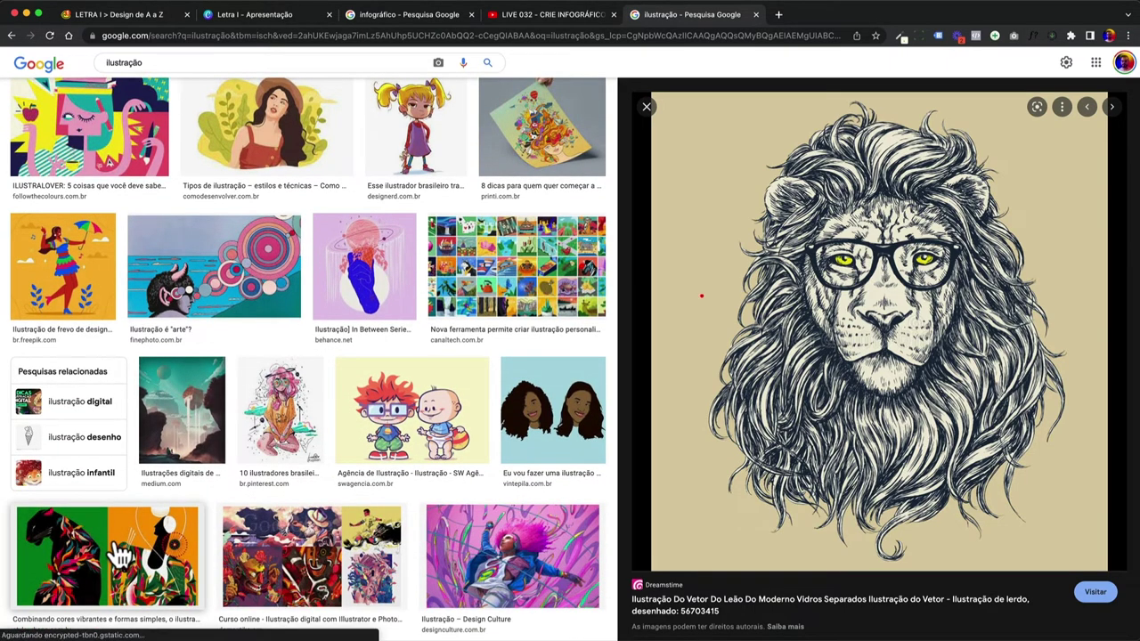
pyautogui.click(116, 554)
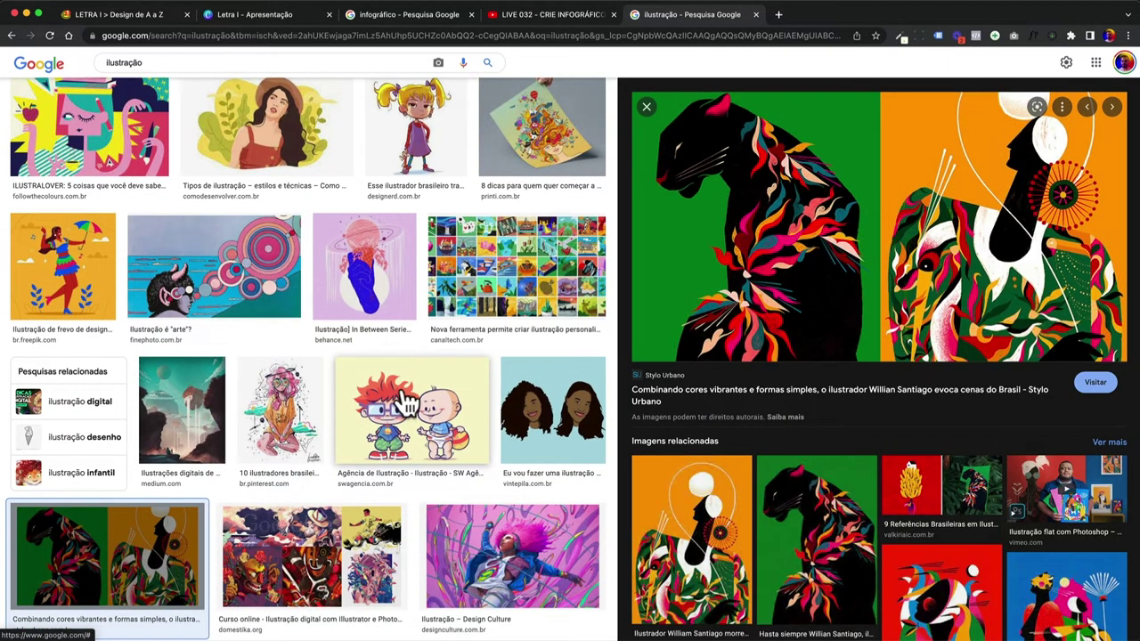
pyautogui.scroll(-3, 396, 401)
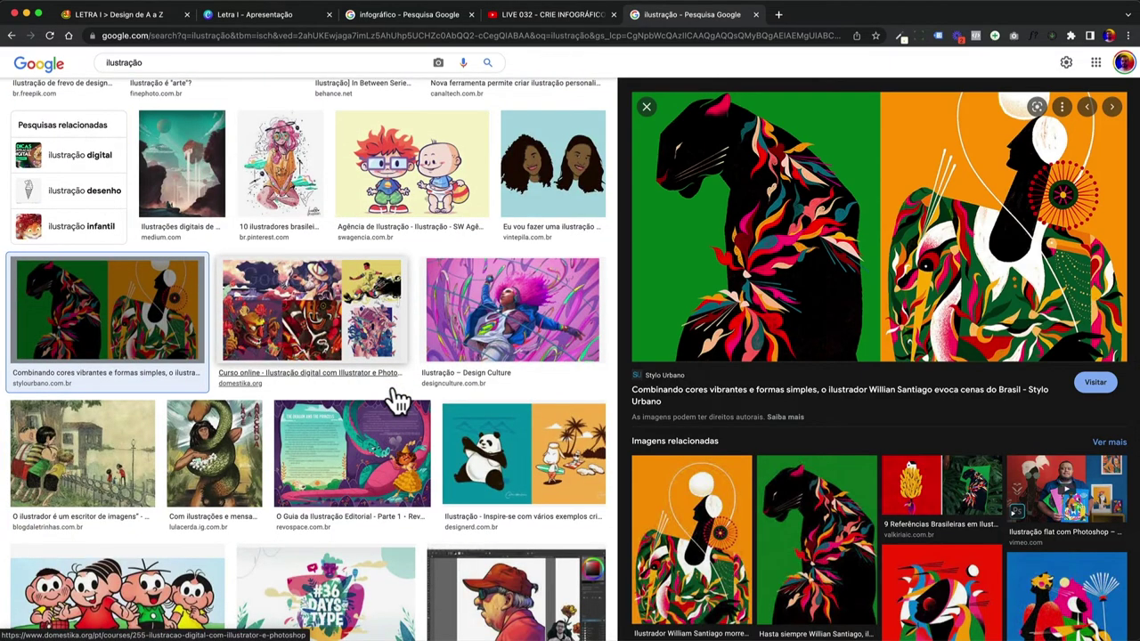
pyautogui.scroll(5, 396, 401)
pyautogui.scroll(5, 377, 368)
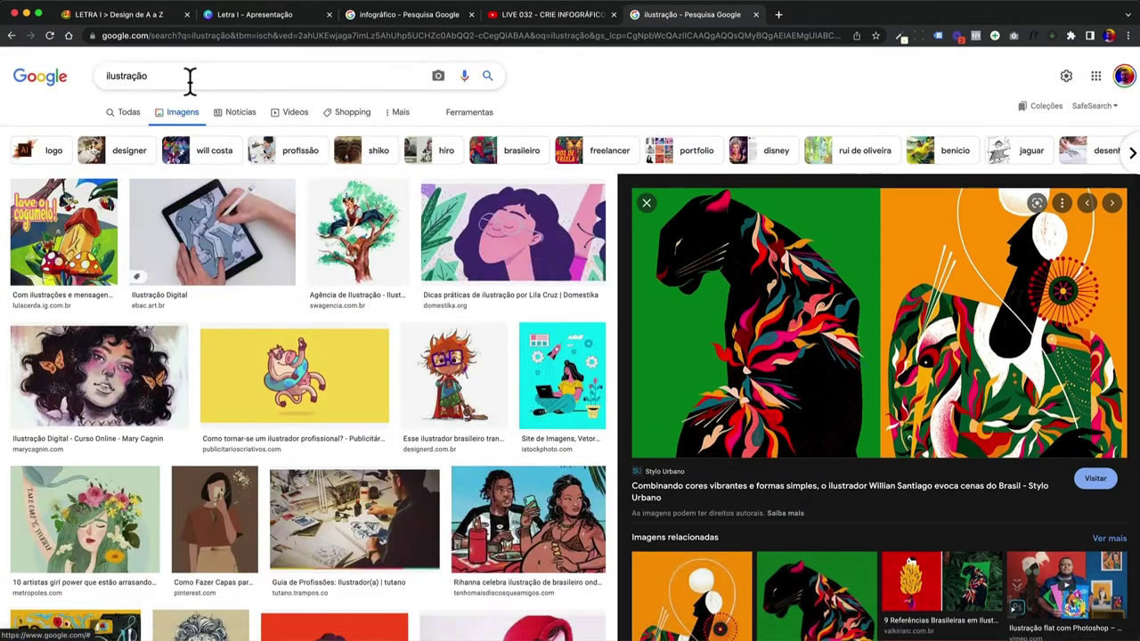
# Search Google Images for 'lettering' and preview a black cursive alphabet
pyautogui.click(190, 80)
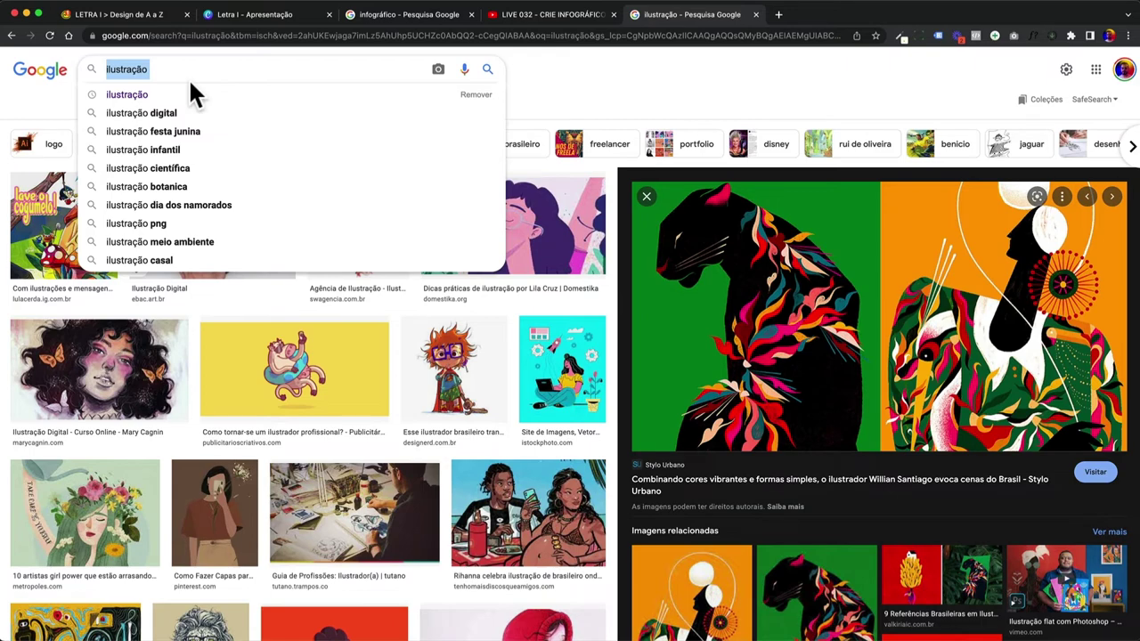
pyautogui.doubleClick(208, 68)
pyautogui.write('lette')
pyautogui.press('Down')
pyautogui.press('Return')
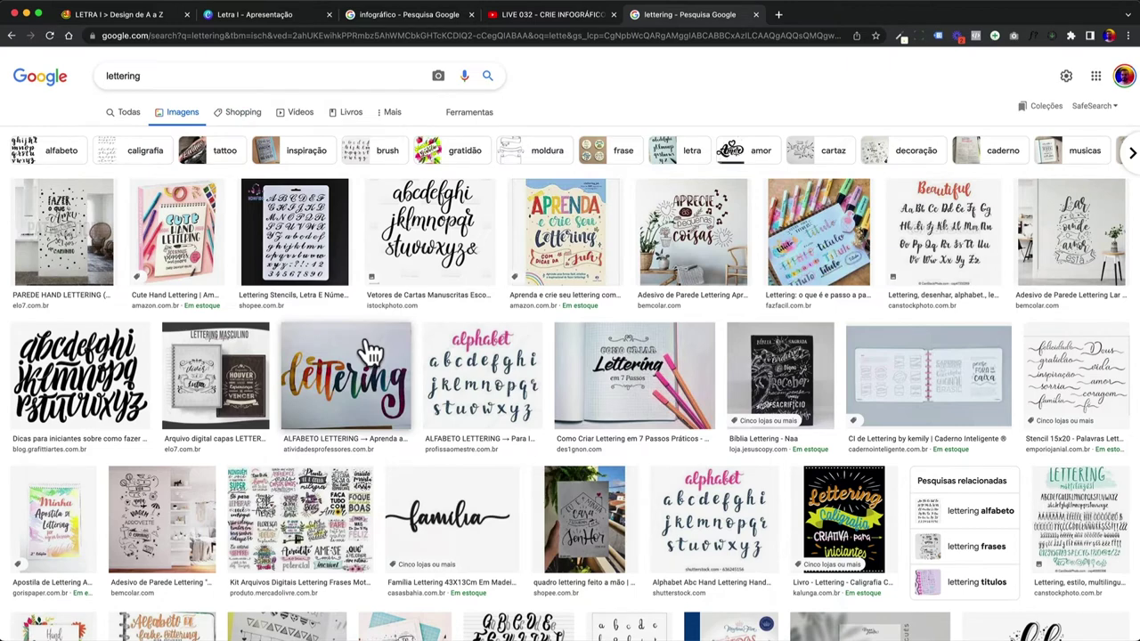
pyautogui.click(111, 379)
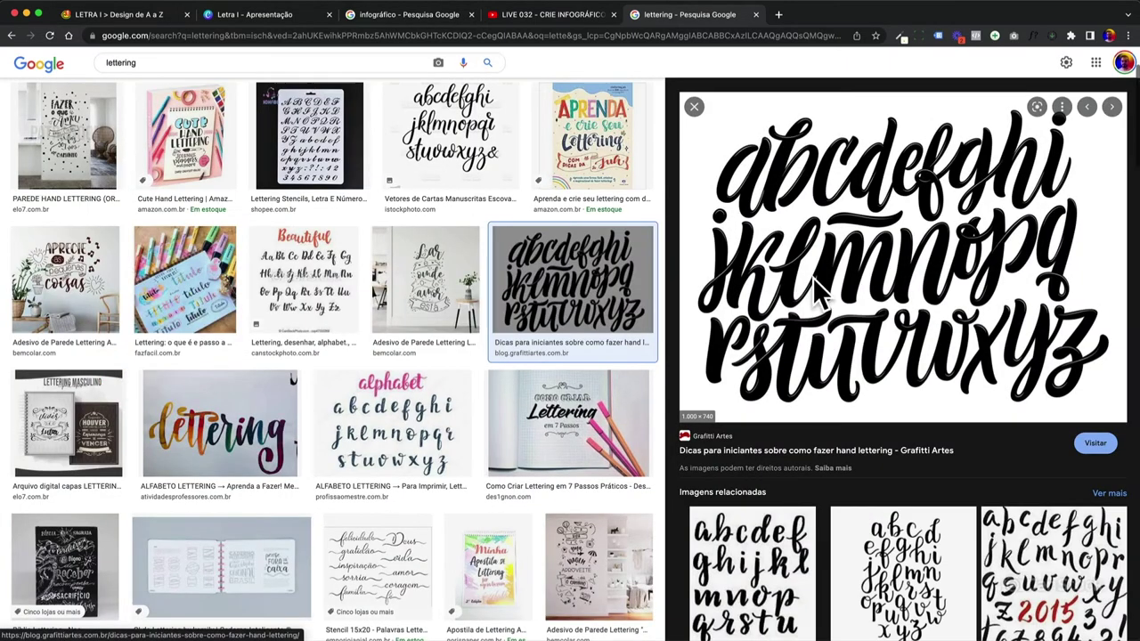
# Return to the Canva deck and scroll down to page 2
pyautogui.click(271, 22)
pyautogui.click(332, 317)
pyautogui.scroll(-5, 538, 427)
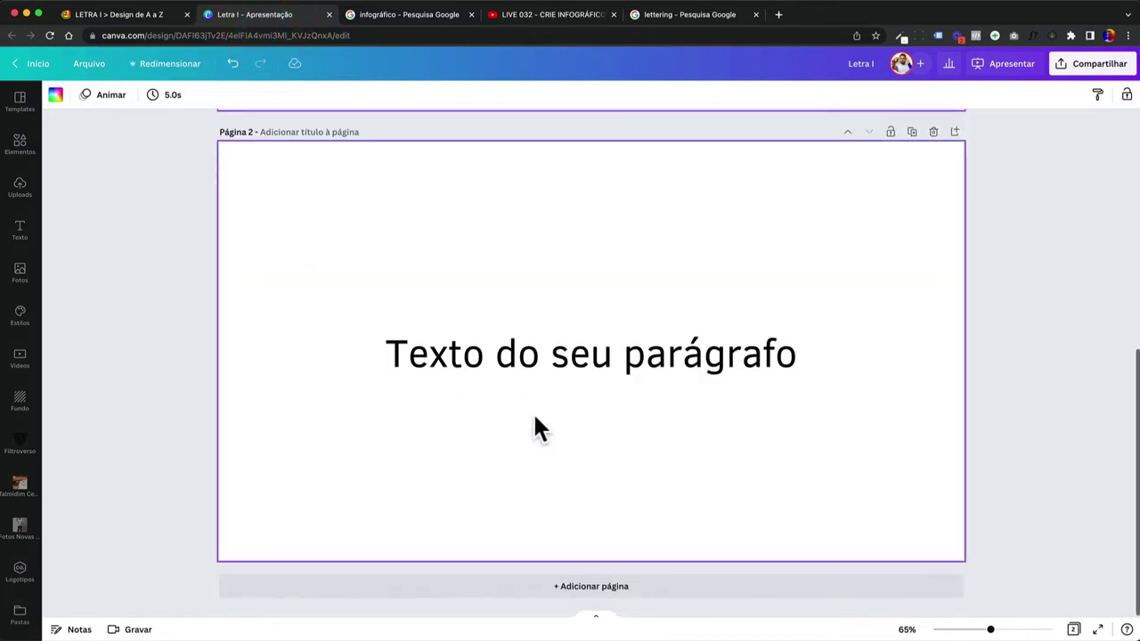
# Search Canva Elements for illustrations and add the blue bird to page 2
pyautogui.click(20, 142)
pyautogui.click(94, 101)
pyautogui.write('il')
pyautogui.write('a')
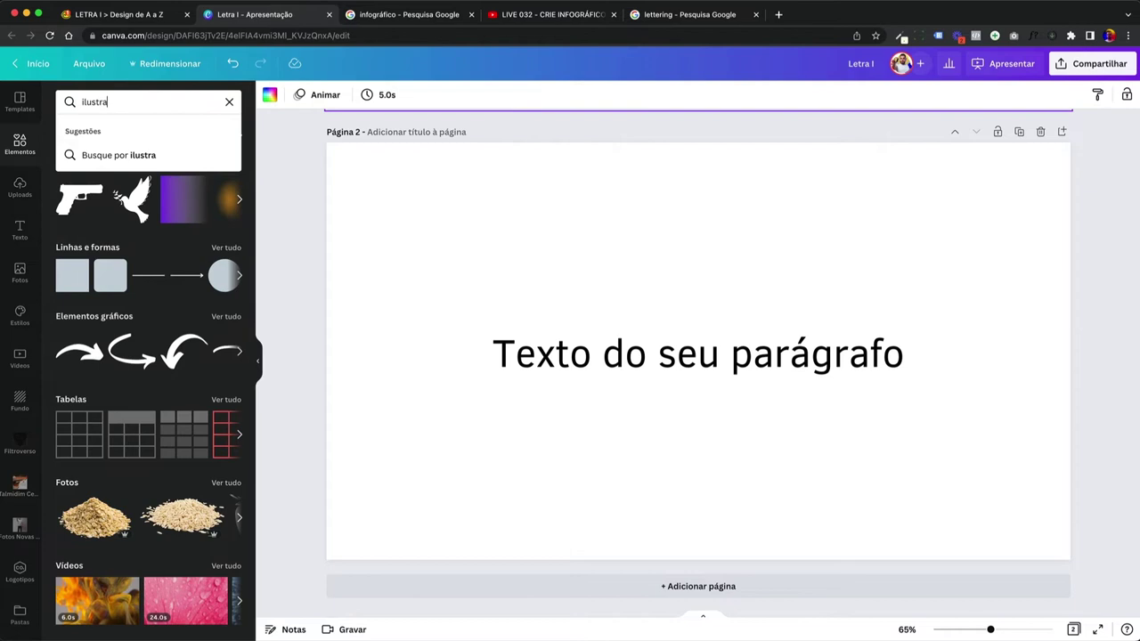
pyautogui.press('Return')
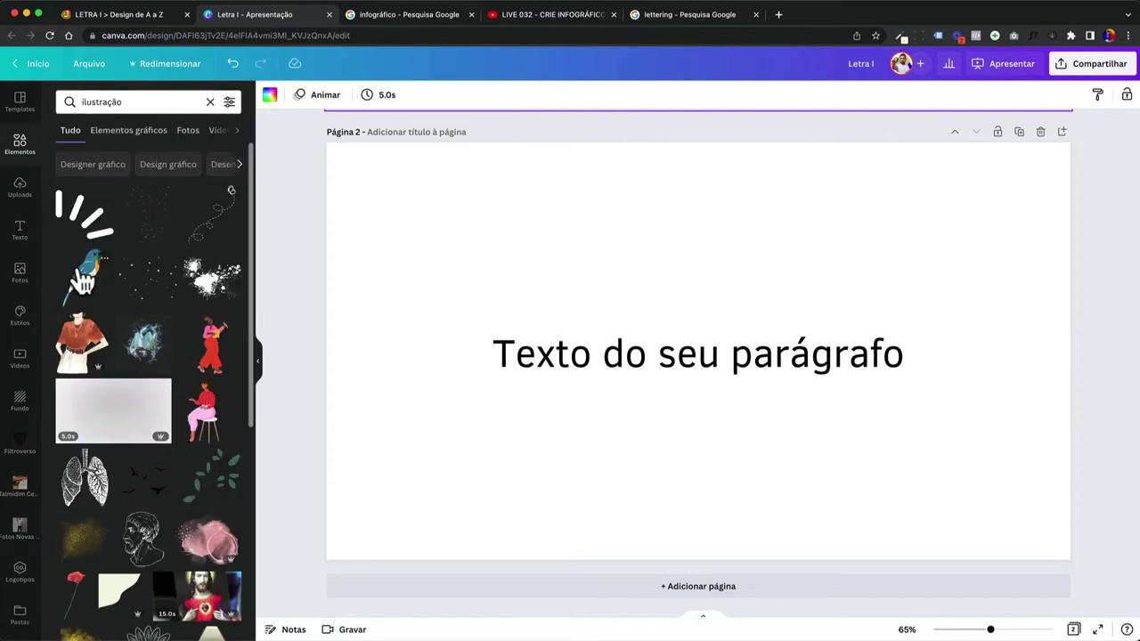
pyautogui.click(81, 280)
# Delete the placeholder paragraph, move the bird left and place the splashing book centre
pyautogui.click(565, 371)
pyautogui.press('Delete')
pyautogui.moveTo(659, 391); pyautogui.dragTo(445, 371)
pyautogui.moveTo(168, 425); pyautogui.dragTo(703, 343)
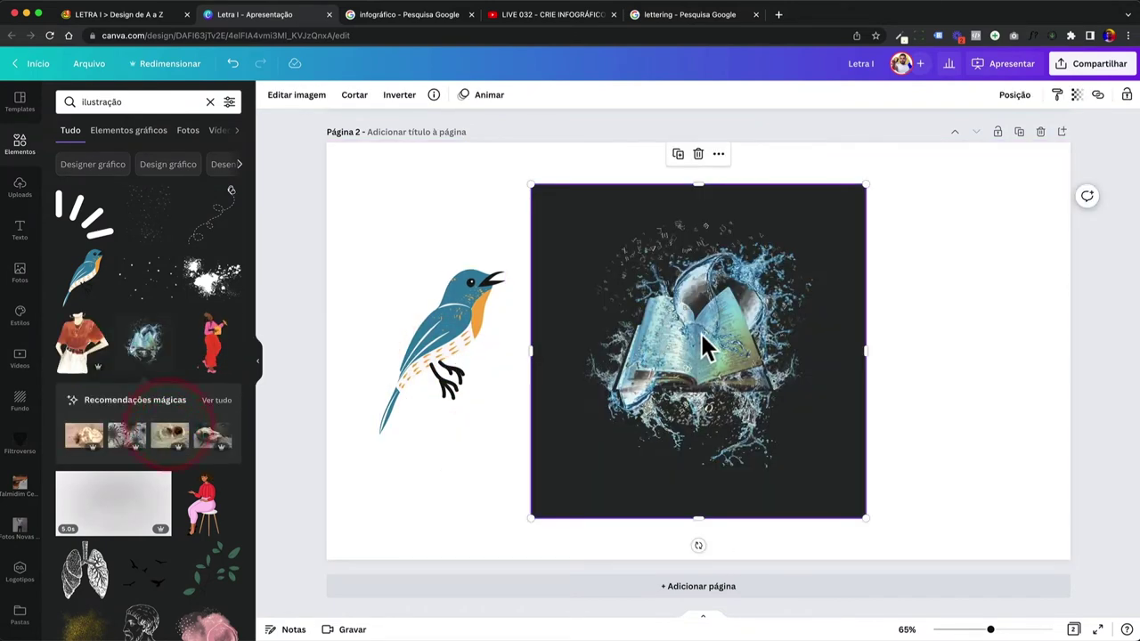
# Add the lungs illustration and position it to the right of the book
pyautogui.scroll(-2, 207, 356)
pyautogui.scroll(-2, 208, 365)
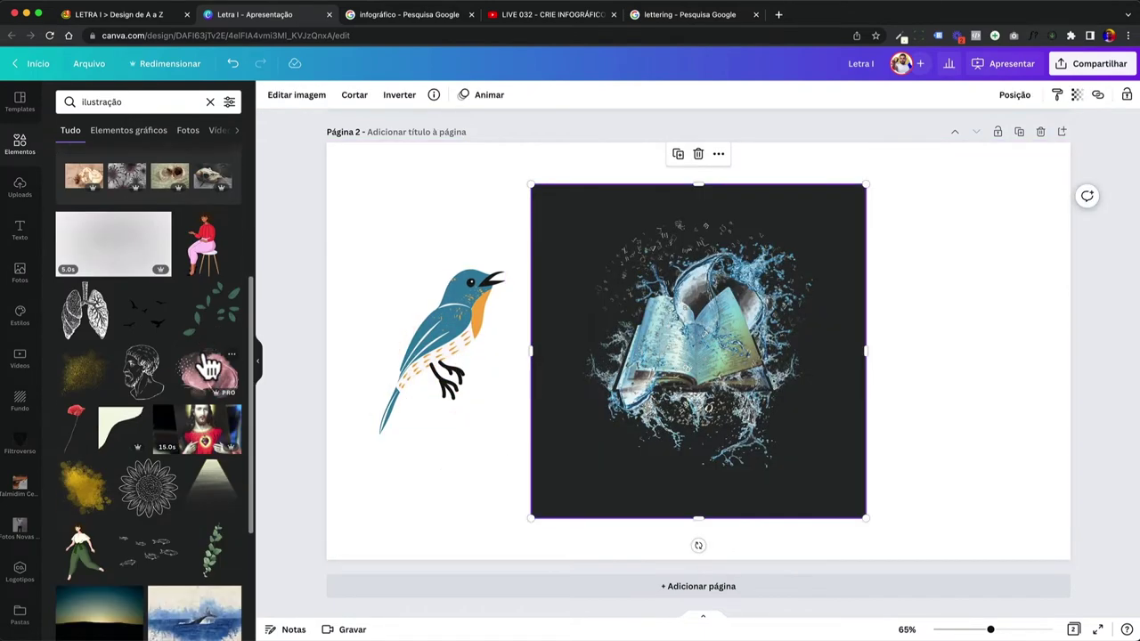
pyautogui.scroll(-1, 178, 311)
pyautogui.click(85, 247)
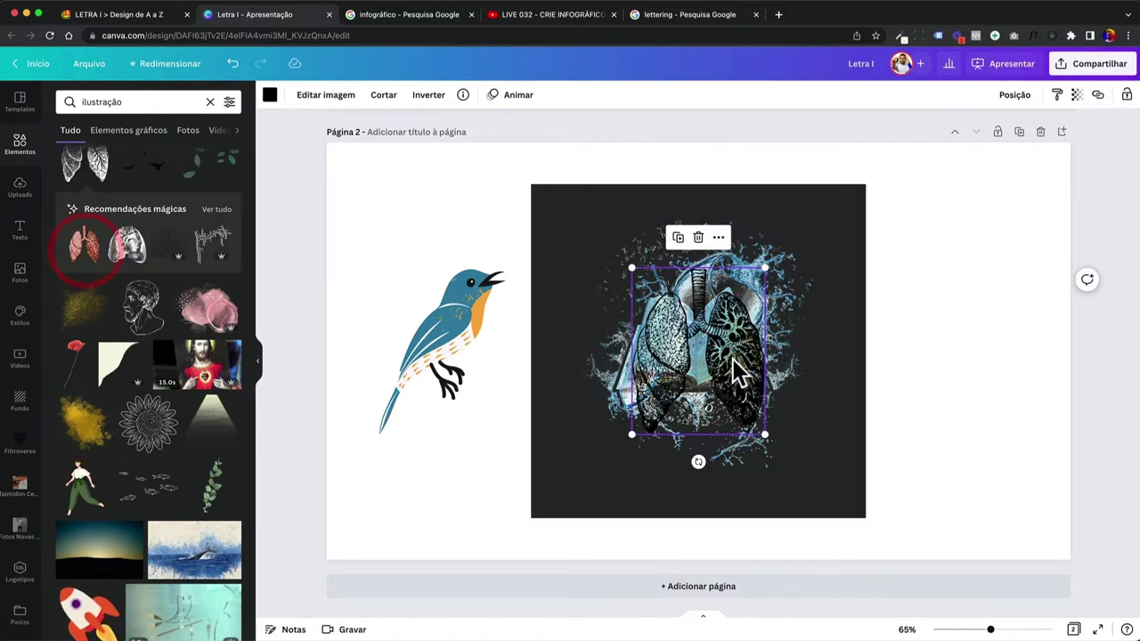
pyautogui.moveTo(738, 369); pyautogui.dragTo(1011, 368)
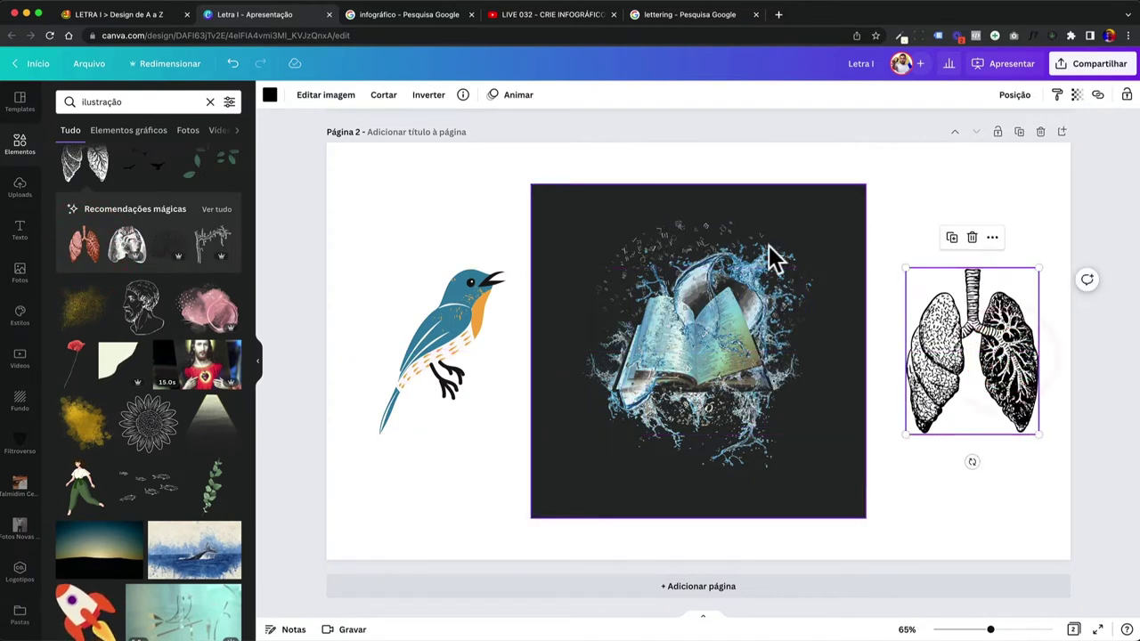
# Recolour the bird's teal parts purple
pyautogui.click(688, 303)
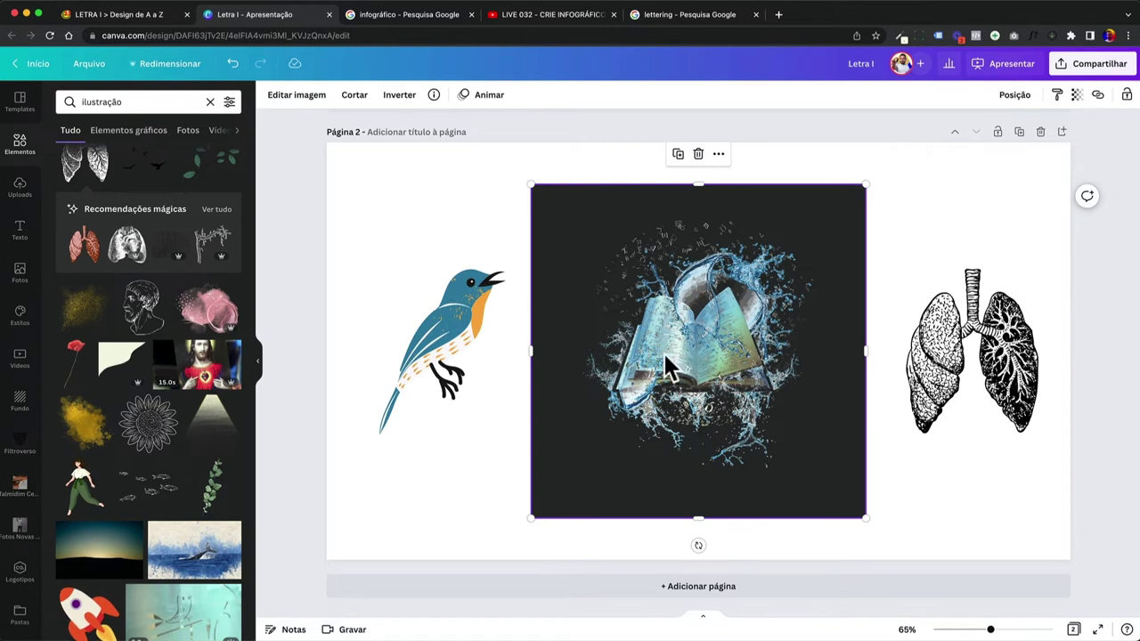
pyautogui.click(481, 322)
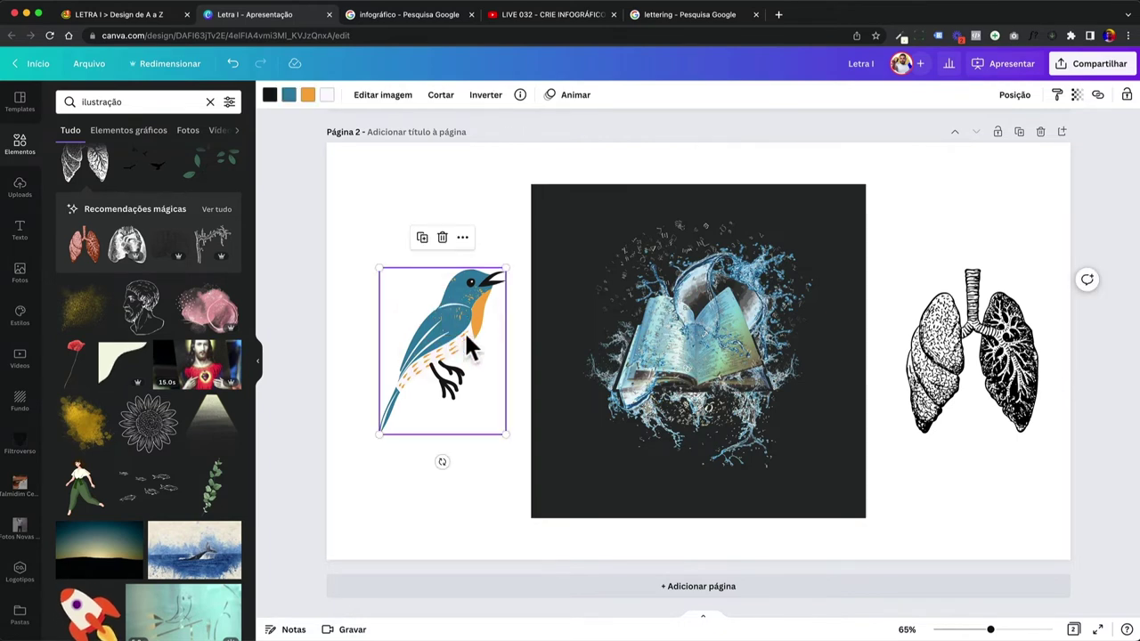
pyautogui.click(289, 95)
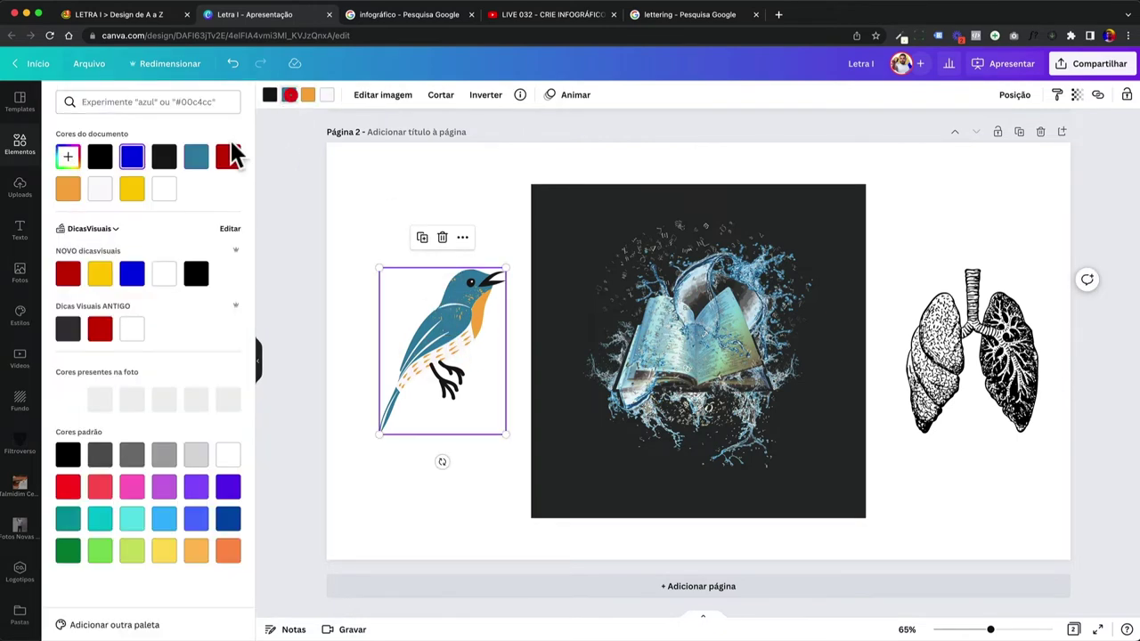
pyautogui.click(131, 273)
pyautogui.click(197, 487)
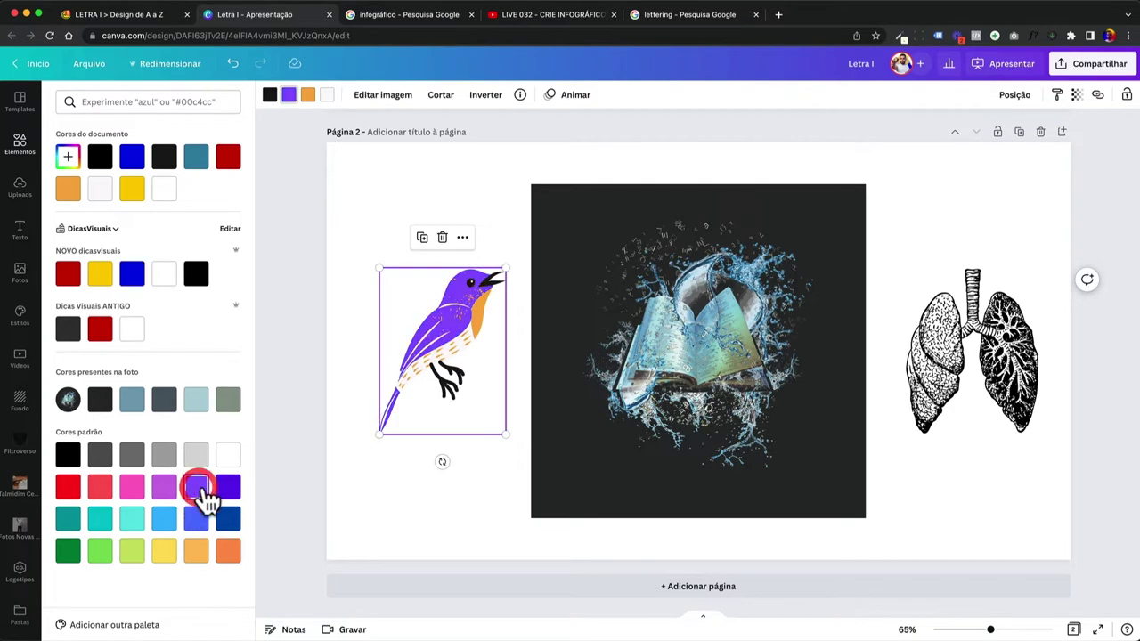
# Select the lungs, then go back to the illustration search results
pyautogui.click(930, 374)
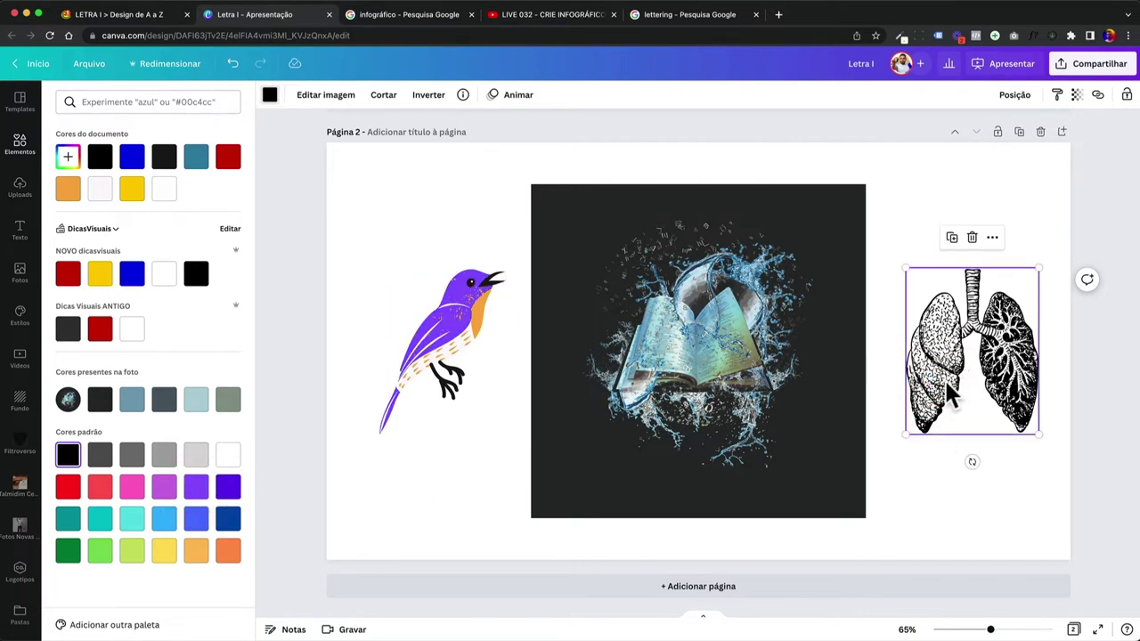
pyautogui.keyDown('ctrl'); pyautogui.scroll(5, 951, 392); pyautogui.keyUp('ctrl')
pyautogui.hscroll(2, 928, 466)
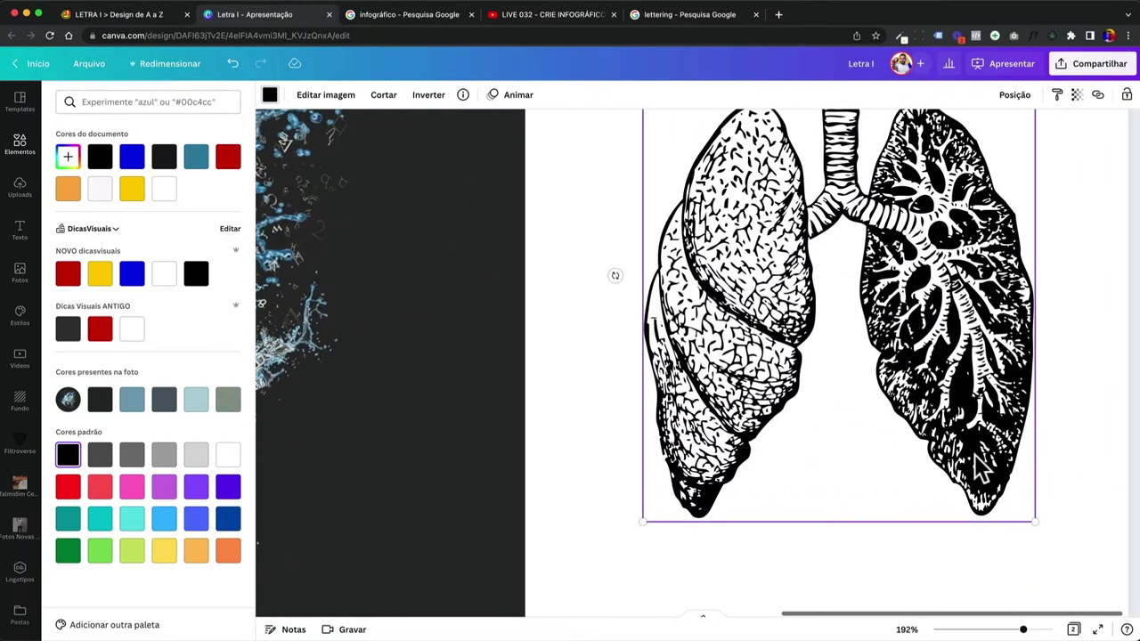
pyautogui.hscroll(-2, 977, 463)
pyautogui.keyDown('ctrl'); pyautogui.scroll(-5, 970, 459); pyautogui.keyUp('ctrl')
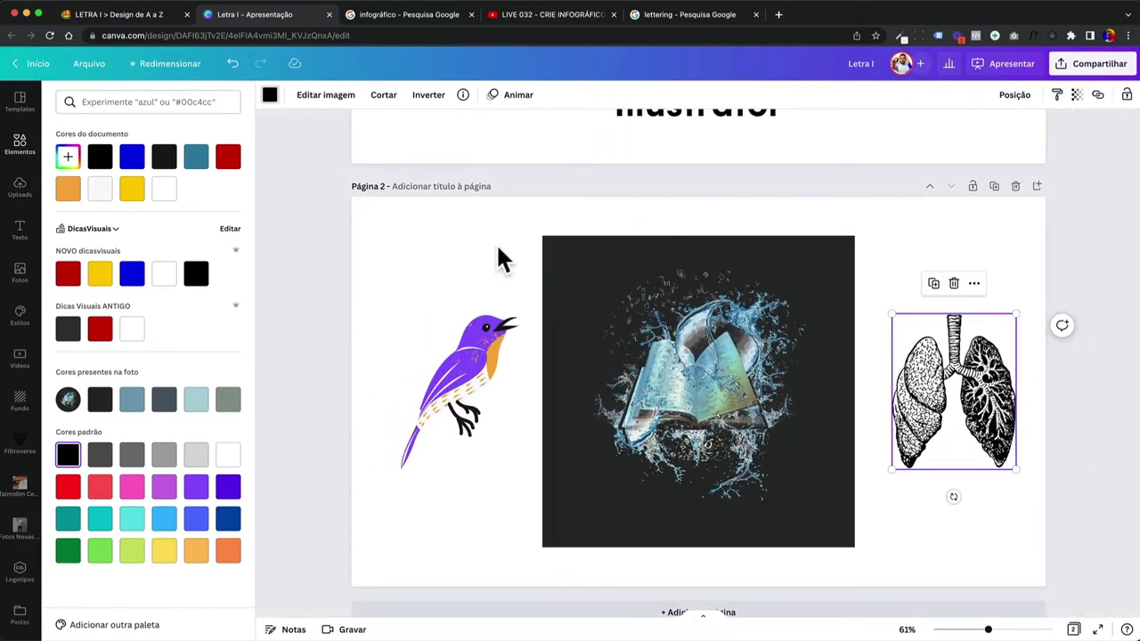
pyautogui.click(496, 249)
pyautogui.scroll(1, 496, 255)
pyautogui.scroll(2, 623, 256)
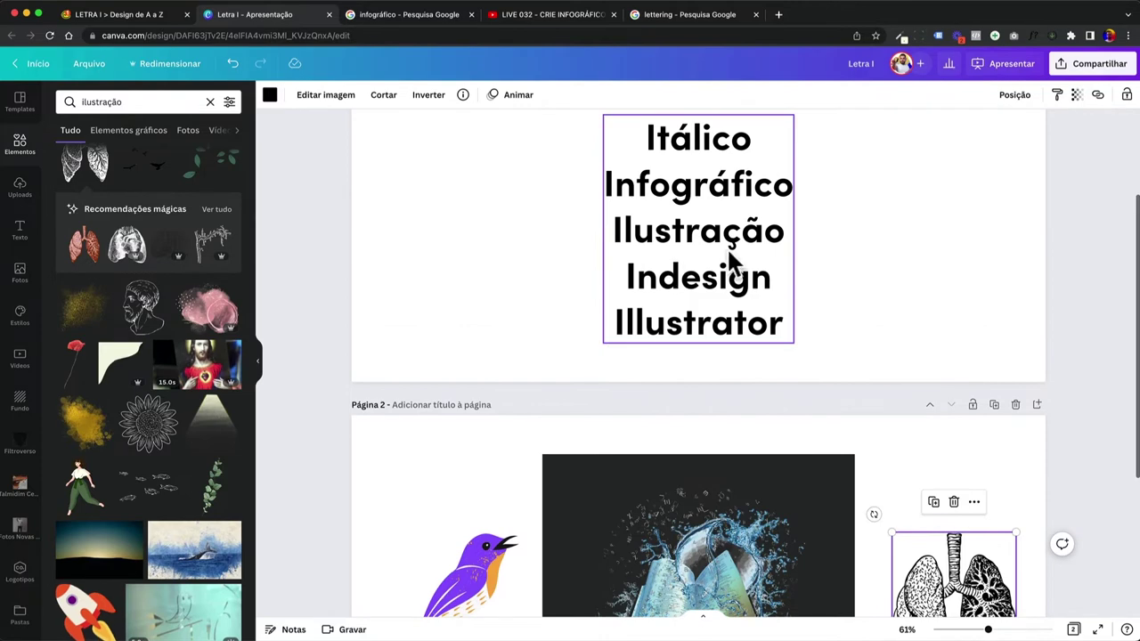
# Open the page 1 word list for editing at Ilustração, then deselect it
pyautogui.click(733, 234)
pyautogui.doubleClick(733, 234)
pyautogui.scroll(-3, 748, 245)
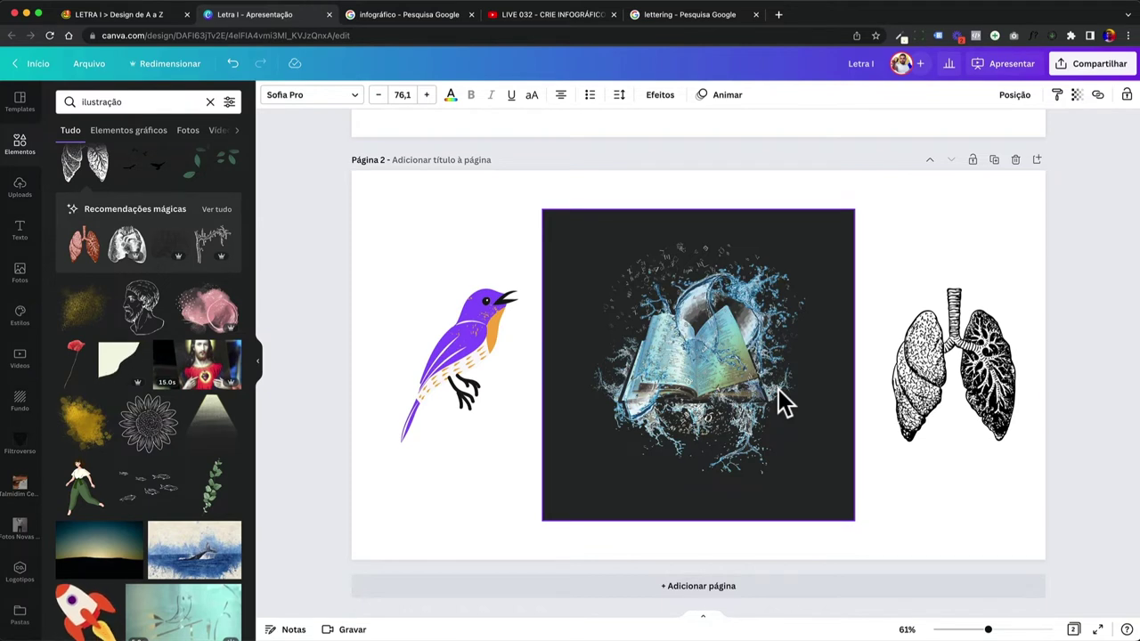
pyautogui.scroll(5, 778, 389)
pyautogui.click(917, 411)
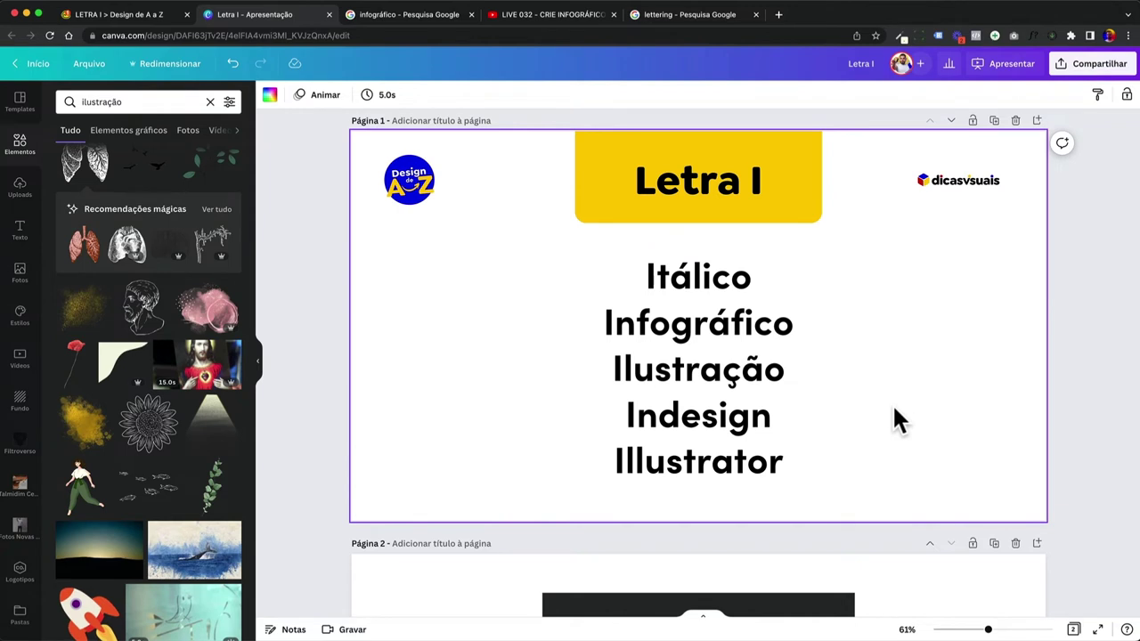
# Highlight Indesign and Illustrator in the list, then bring Creative Cloud's app list forward
pyautogui.click(706, 426)
pyautogui.doubleClick(690, 416)
pyautogui.doubleClick(677, 458)
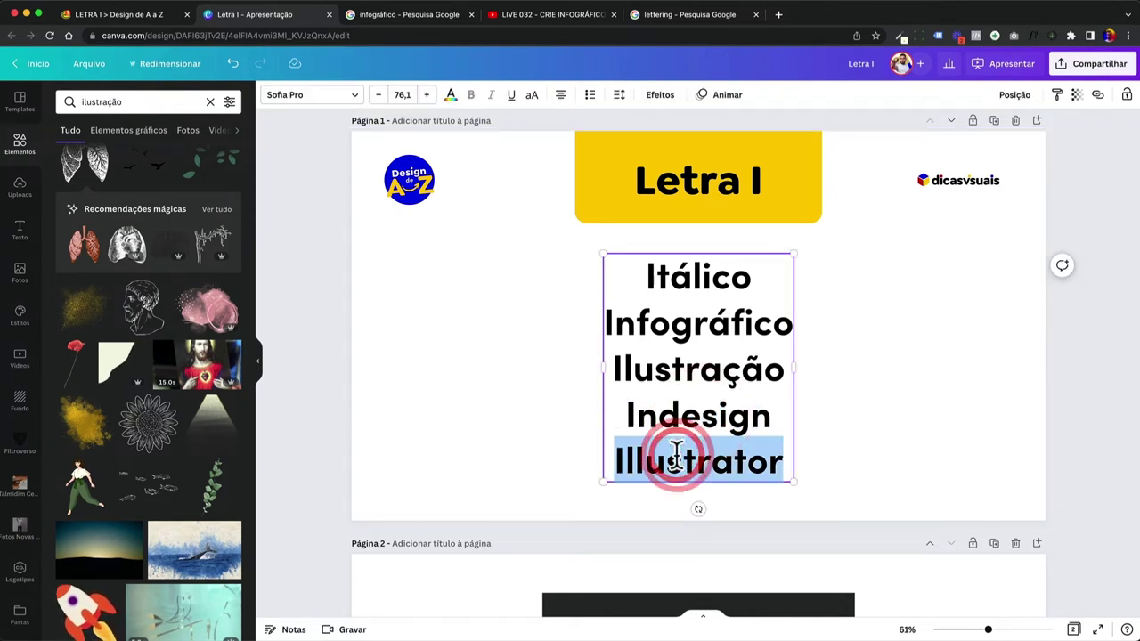
pyautogui.moveTo(627, 415); pyautogui.dragTo(787, 470)
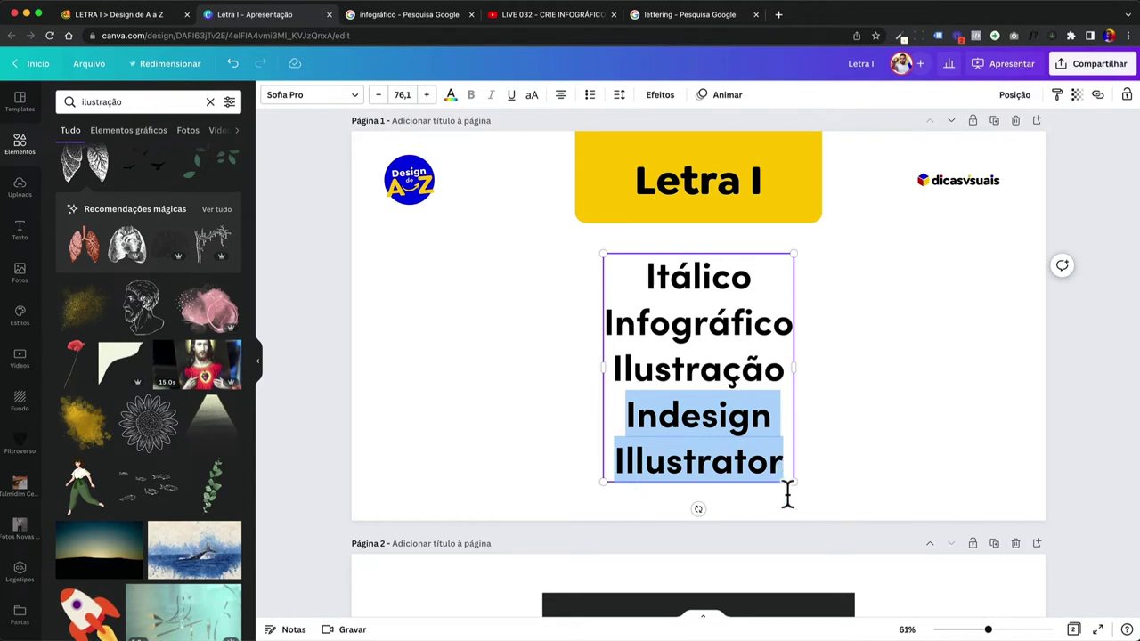
pyautogui.press('super+Tab')
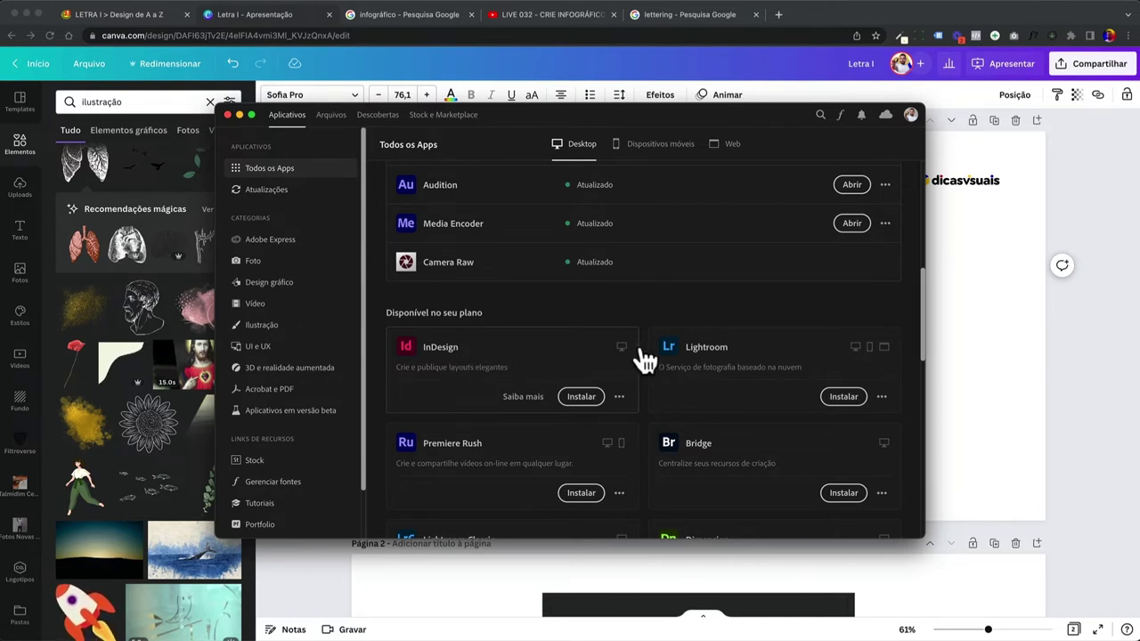
# Correct 'Indesign' to 'InDesign' with a capital D in the Canva word list
pyautogui.click(949, 350)
pyautogui.click(677, 427)
pyautogui.press('BackSpace')
pyautogui.write('Design')
# Hide the Adobe Creative Cloud window and bring the lettering image search forward
pyautogui.press('super+Tab')
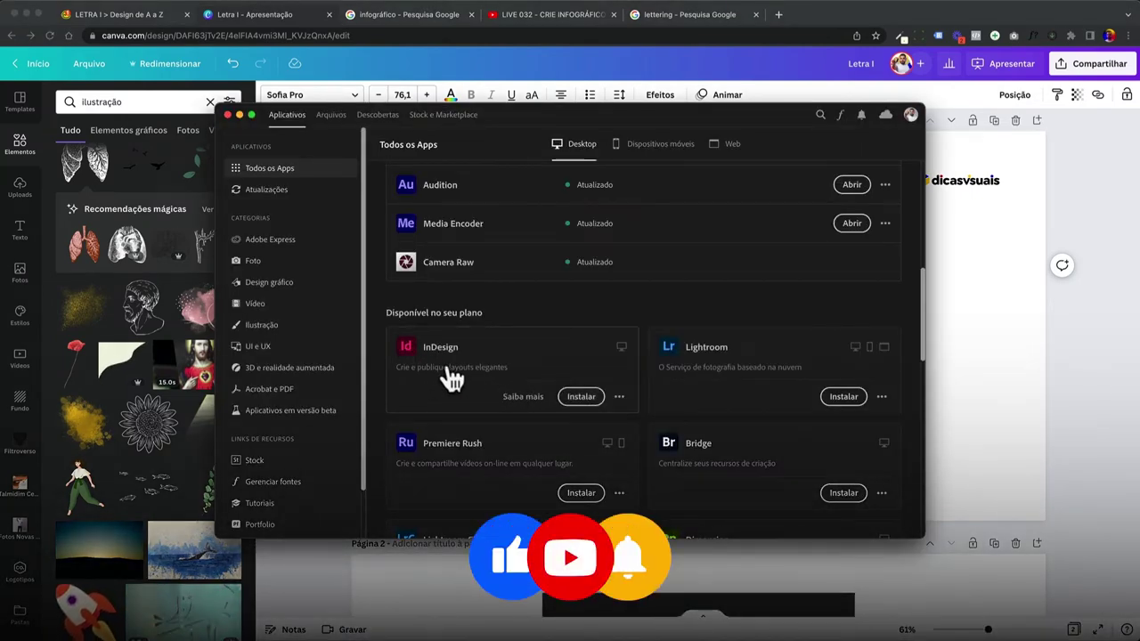
pyautogui.press('super+Tab')
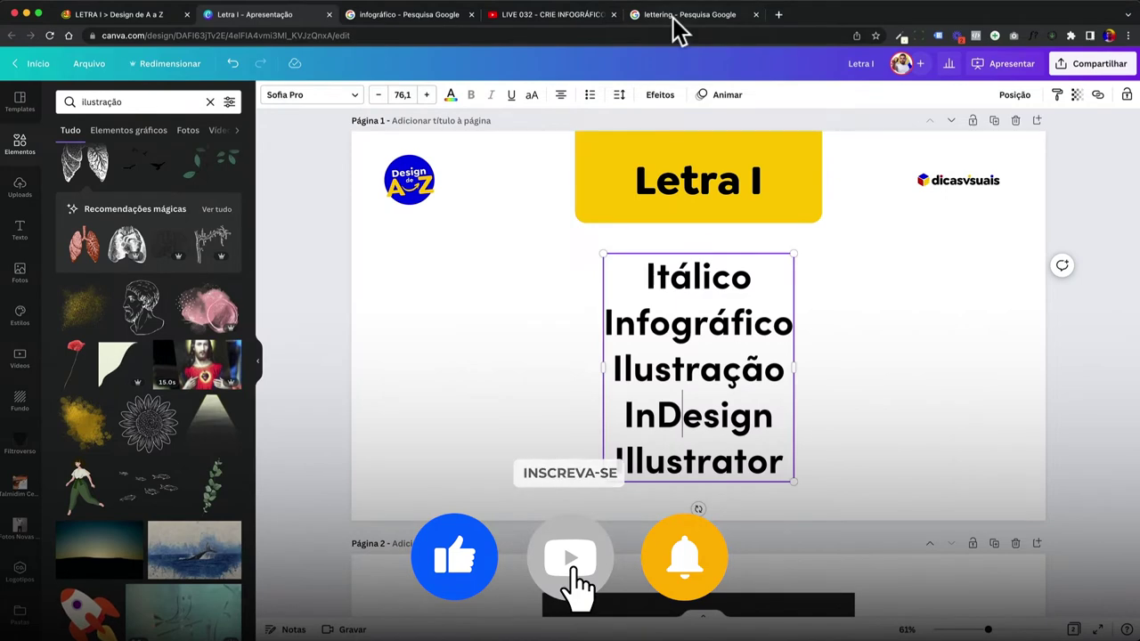
pyautogui.click(673, 20)
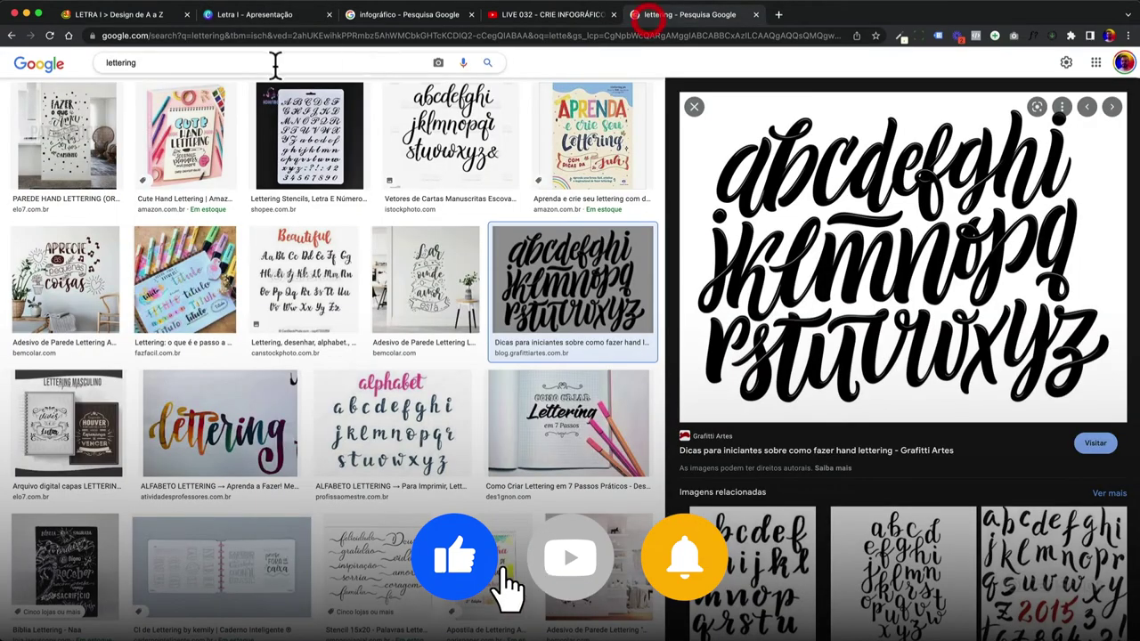
# Replace the lettering query with an 'InDesign' Google Images search
pyautogui.click(276, 62)
pyautogui.press('super+a')
pyautogui.press('BackSpace')
pyautogui.write('InDesign')
pyautogui.press('Return')
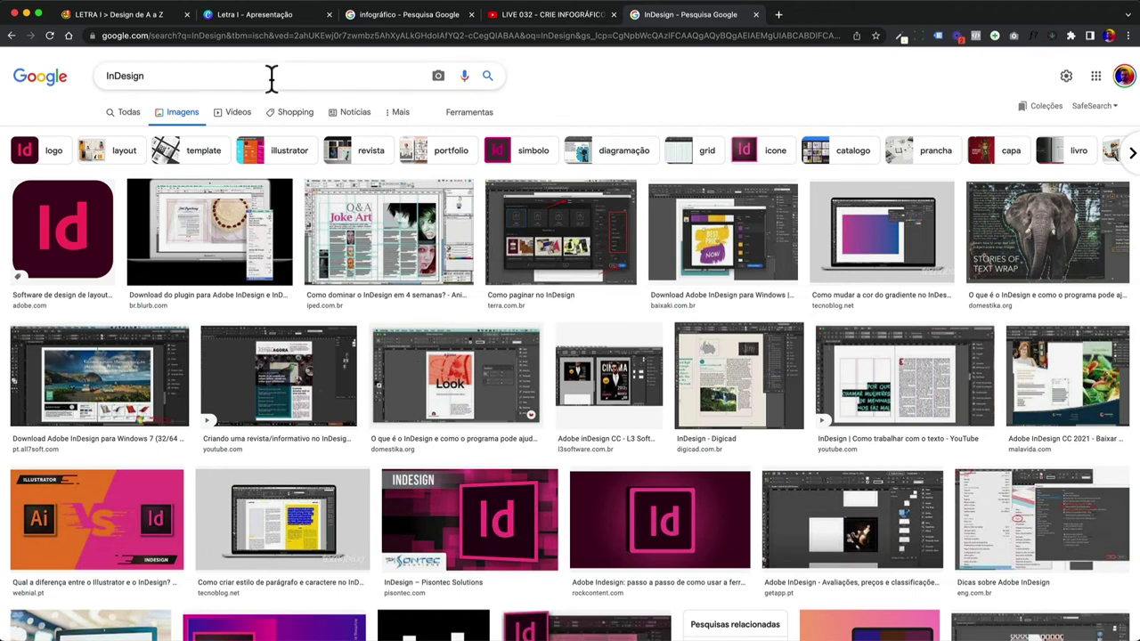
# Preview the Joke Art and elephant Stories of Text Wrap results, then dismiss the saving notice
pyautogui.click(388, 262)
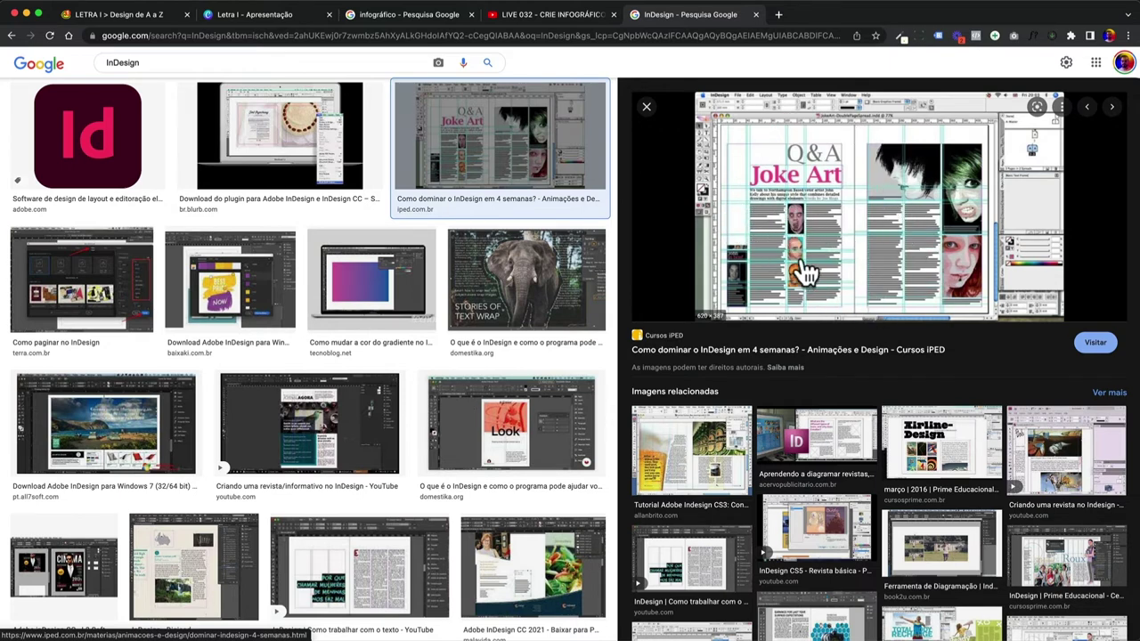
pyautogui.click(503, 278)
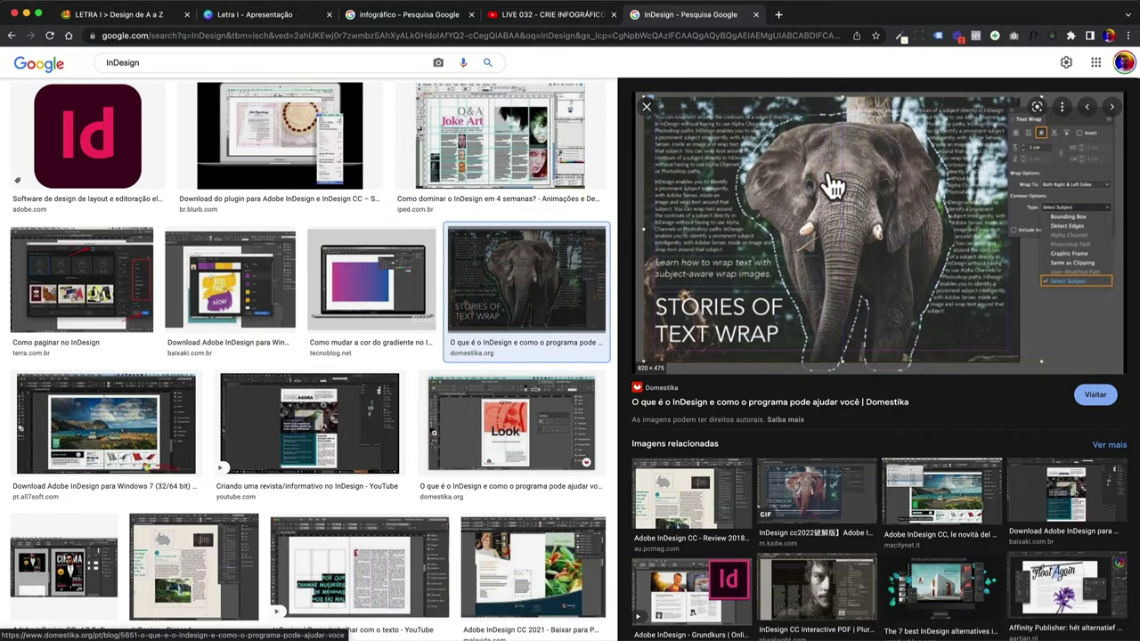
pyautogui.scroll(-4, 367, 378)
pyautogui.scroll(-3, 367, 379)
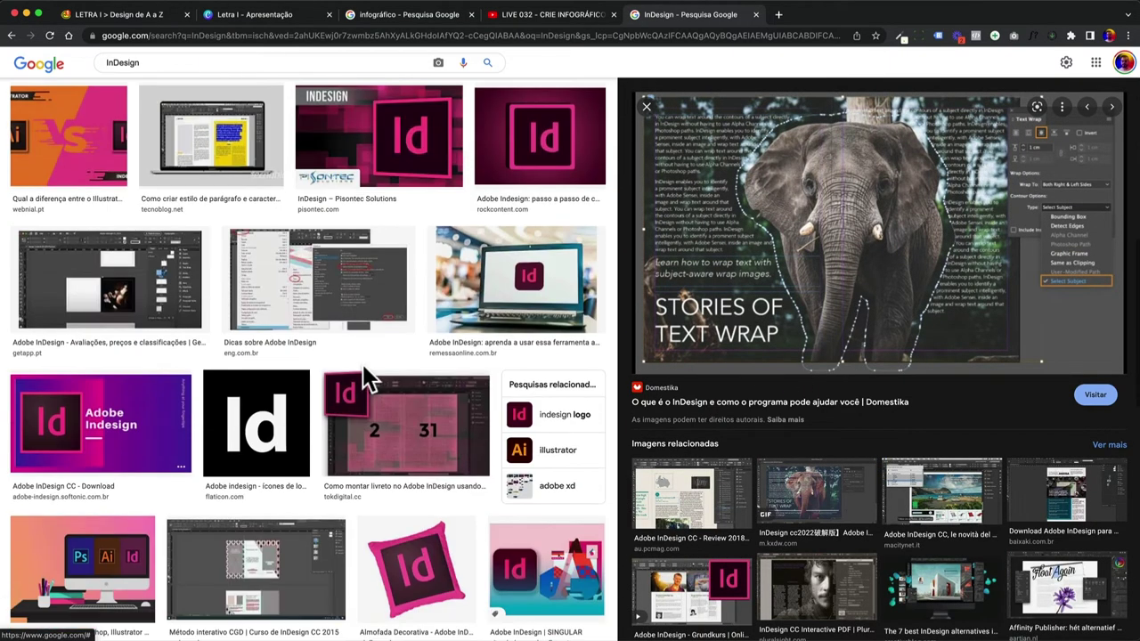
pyautogui.scroll(-2, 367, 378)
pyautogui.scroll(-1, 366, 378)
pyautogui.scroll(-4, 367, 379)
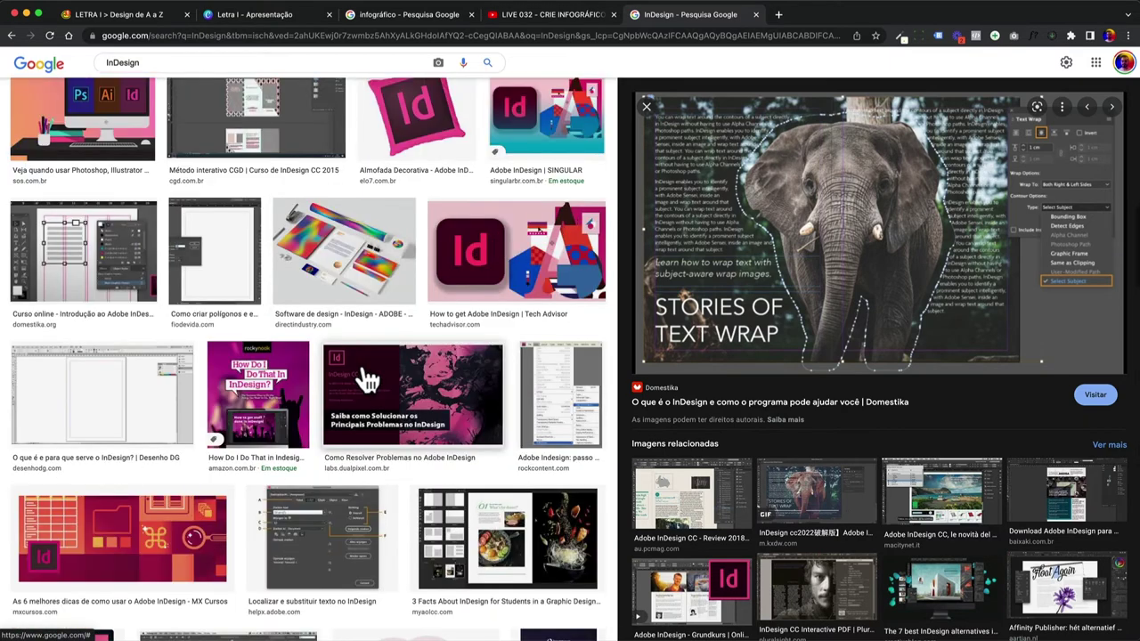
pyautogui.scroll(-4, 367, 379)
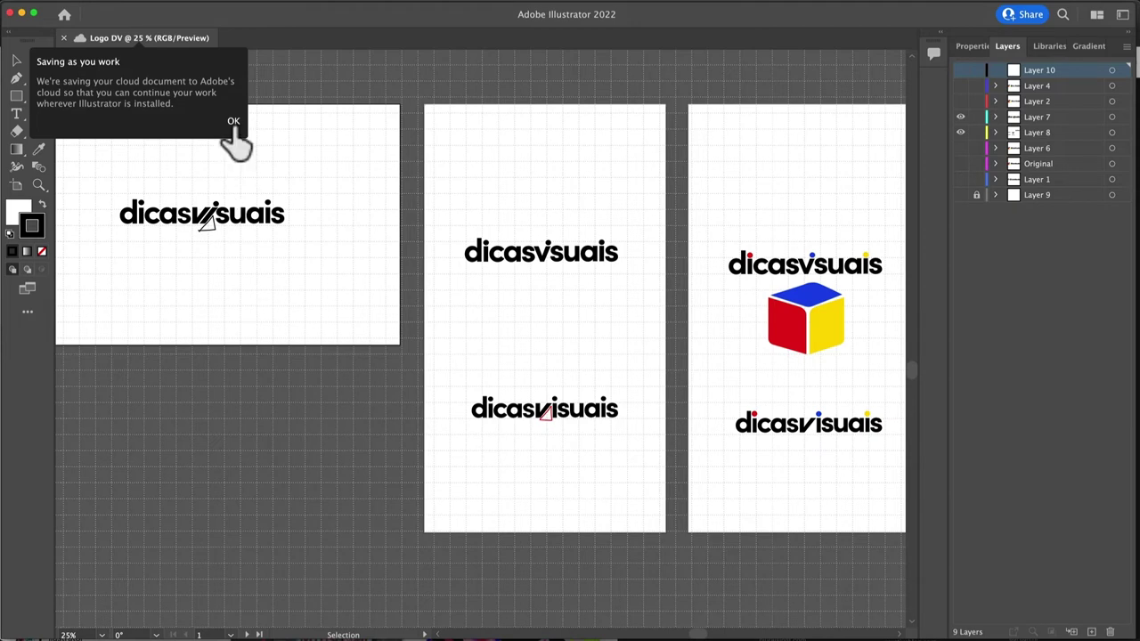
pyautogui.click(233, 122)
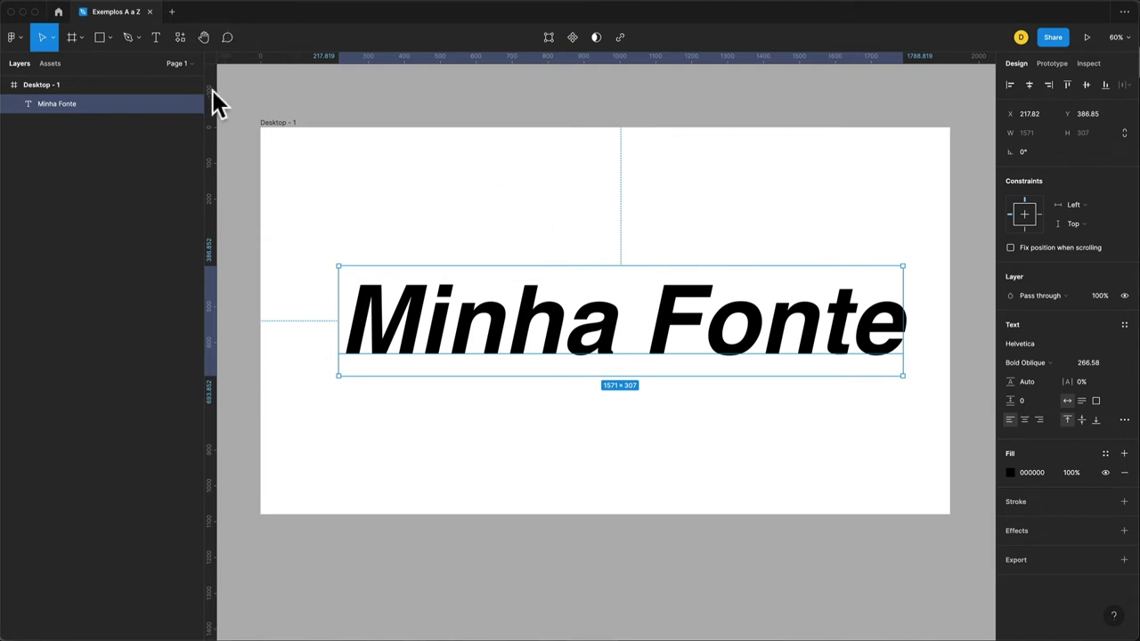
# Convert the 'Minha Fonte' text into vector outlines in Figma
pyautogui.click(362, 143)
pyautogui.moveTo(331, 217); pyautogui.dragTo(473, 403)
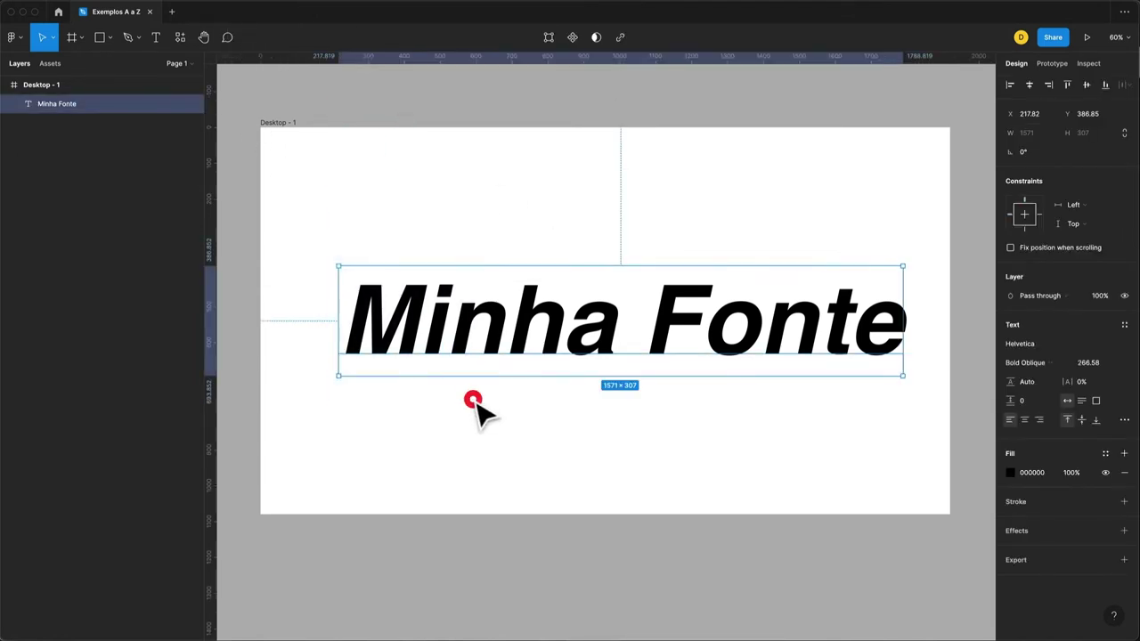
pyautogui.press('super+alt+o')
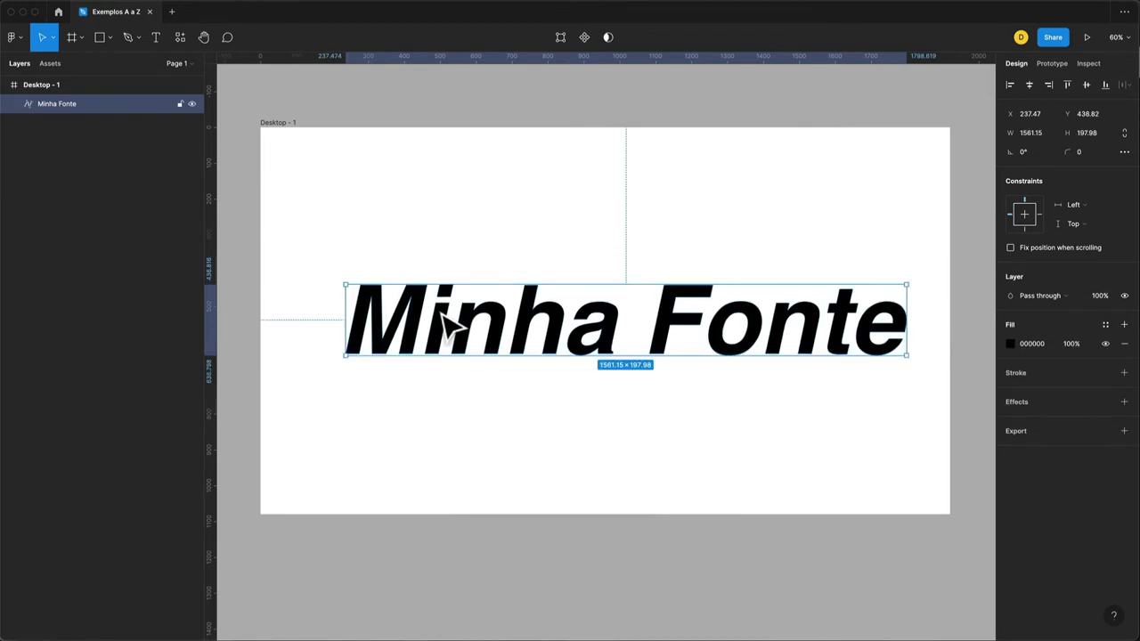
# Pull the M's top point up into a tall spike, then bring Illustrator's Logo DV document forward
pyautogui.doubleClick(412, 303)
pyautogui.moveTo(430, 287); pyautogui.dragTo(452, 232)
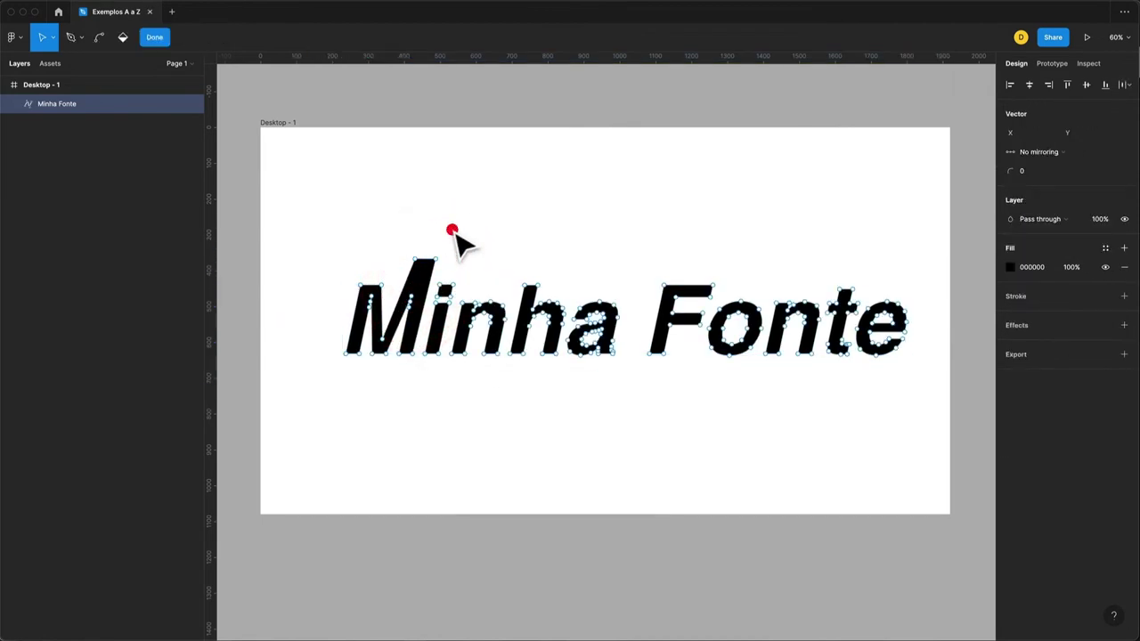
pyautogui.click(453, 231)
pyautogui.press('super+Tab')
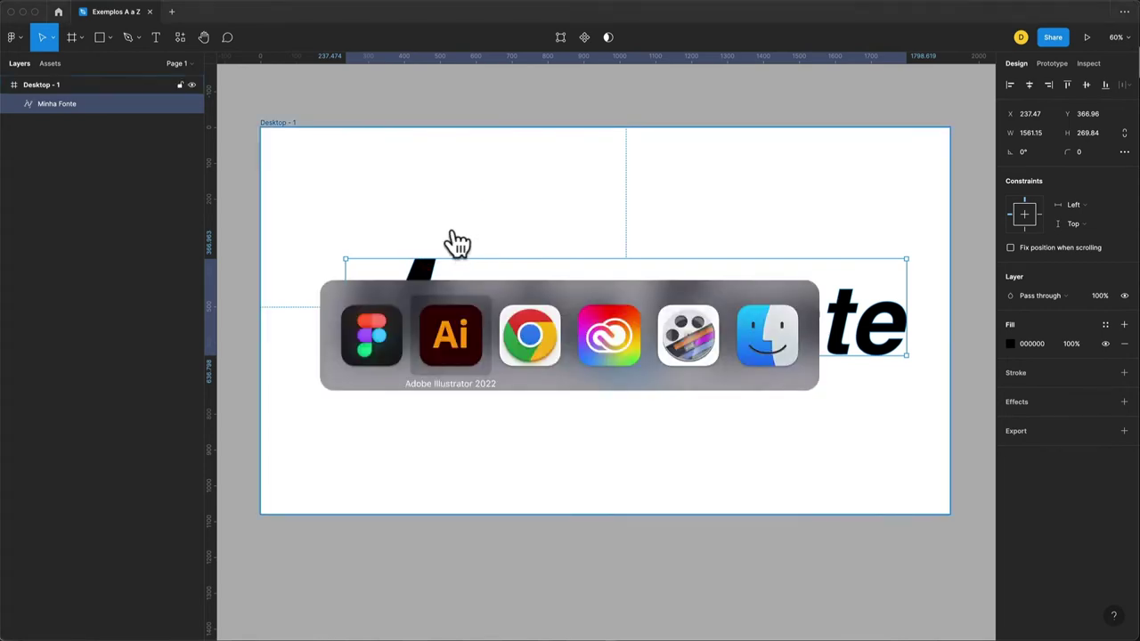
pyautogui.press('super+Tab')
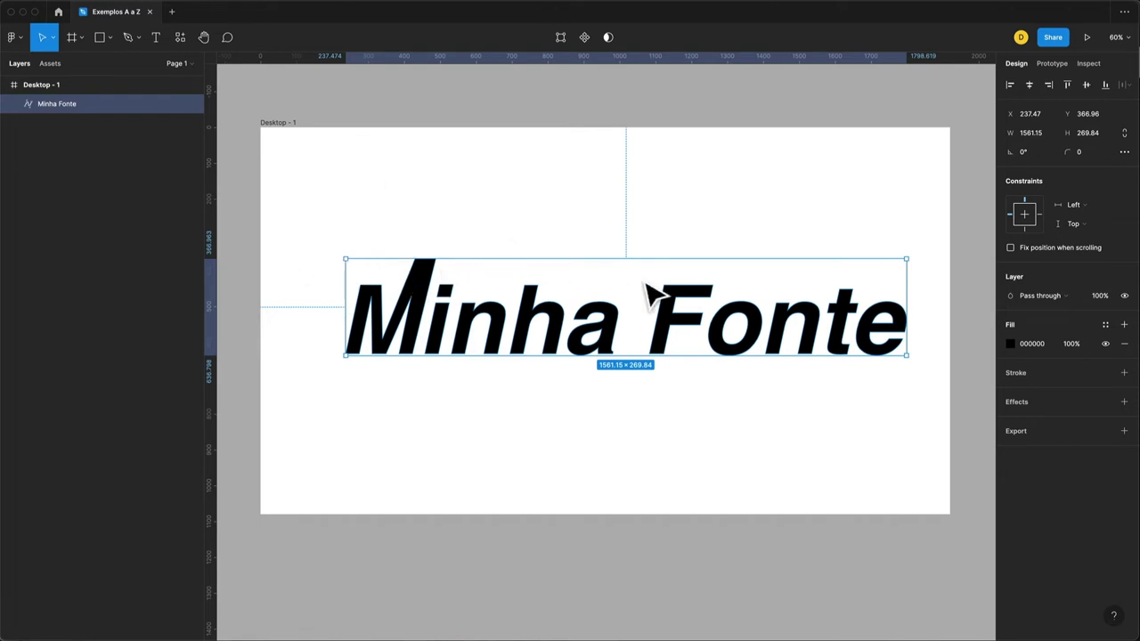
pyautogui.press('super+Tab')
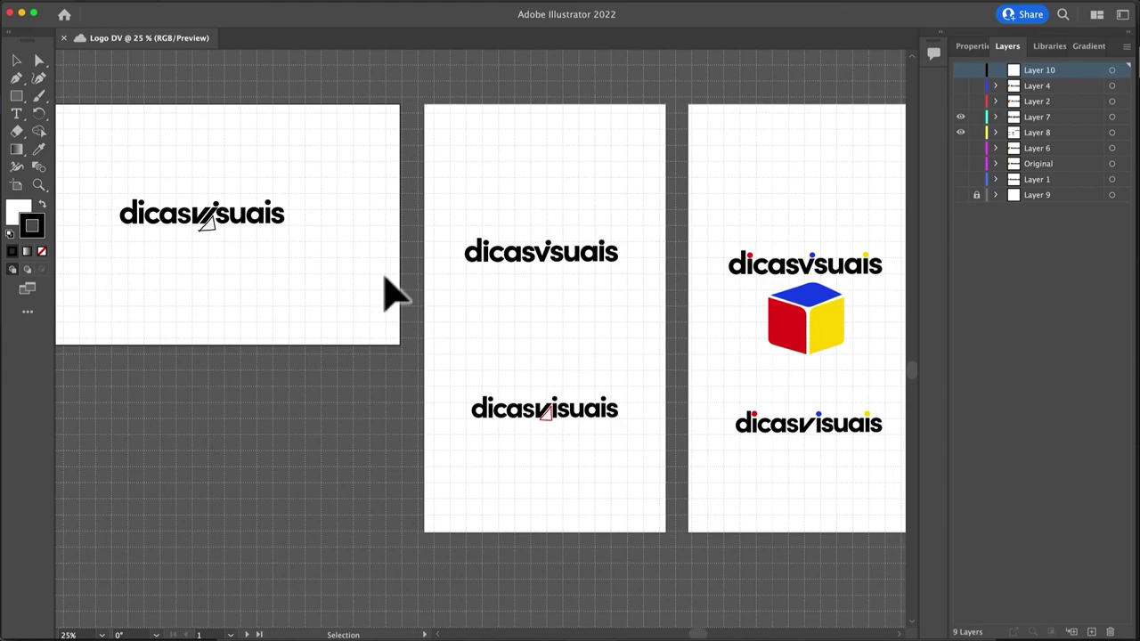
# Adjust layer visibility and preview modes so Layers 7 and 8 show on the artboards
pyautogui.click(960, 125)
pyautogui.click(960, 179)
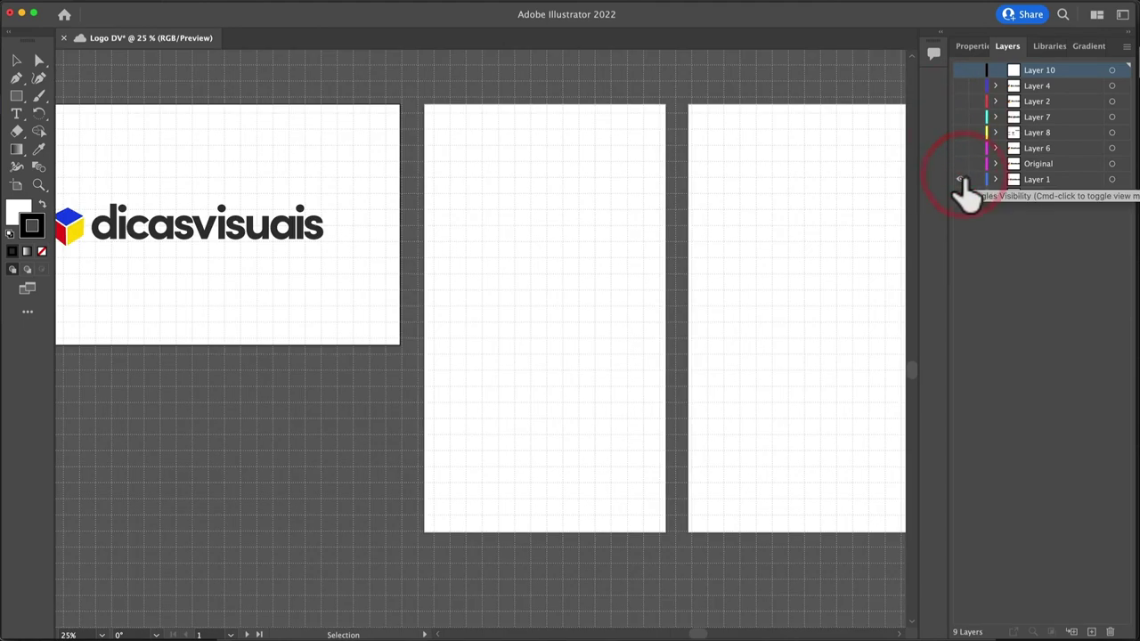
pyautogui.keyDown('super'); pyautogui.click(961, 179); pyautogui.keyUp('super')
pyautogui.keyDown('super'); pyautogui.click(960, 164); pyautogui.keyUp('super')
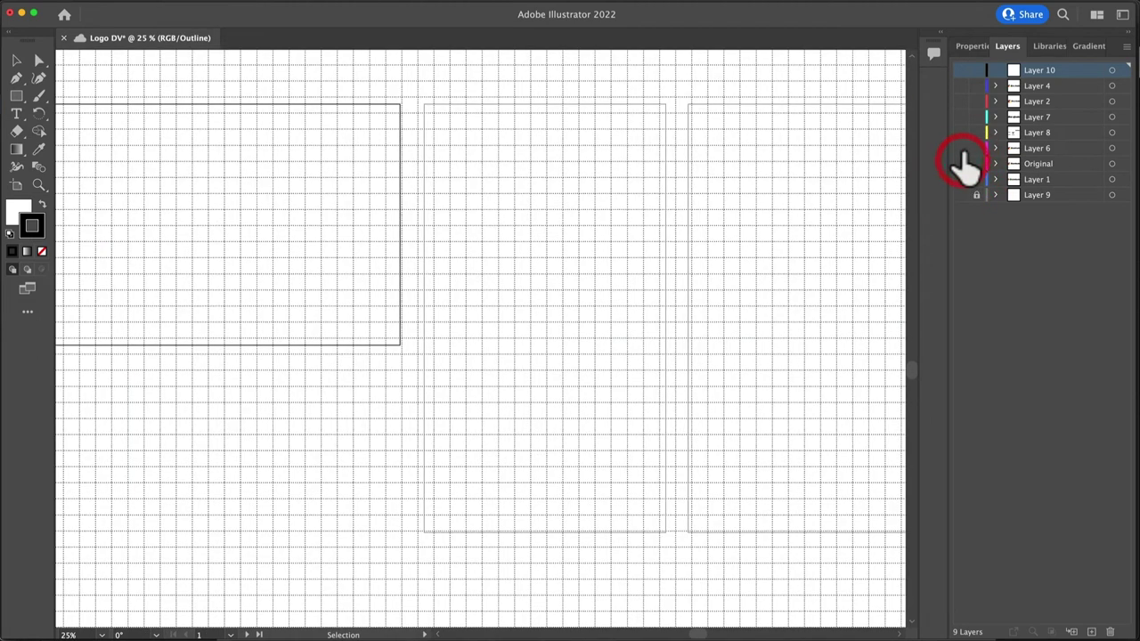
pyautogui.keyDown('super'); pyautogui.click(962, 151); pyautogui.keyUp('super')
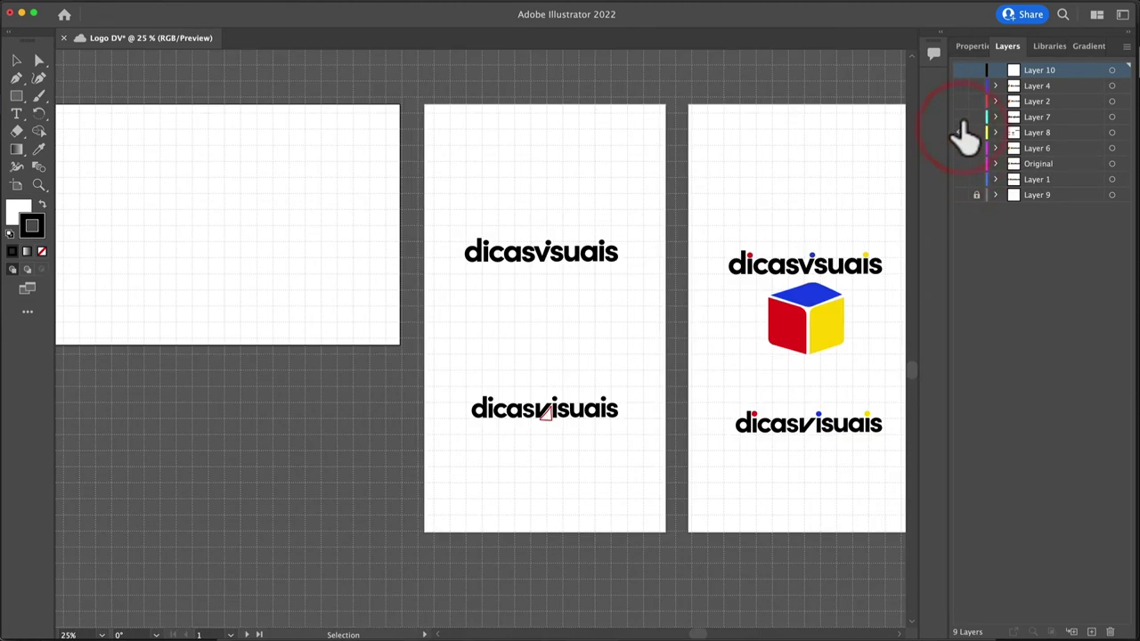
pyautogui.moveTo(960, 117); pyautogui.dragTo(959, 132)
# Zoom in on the left artboard's cube-and-dicasvisuais logo details, then zoom back out and return to Chrome
pyautogui.press('z')
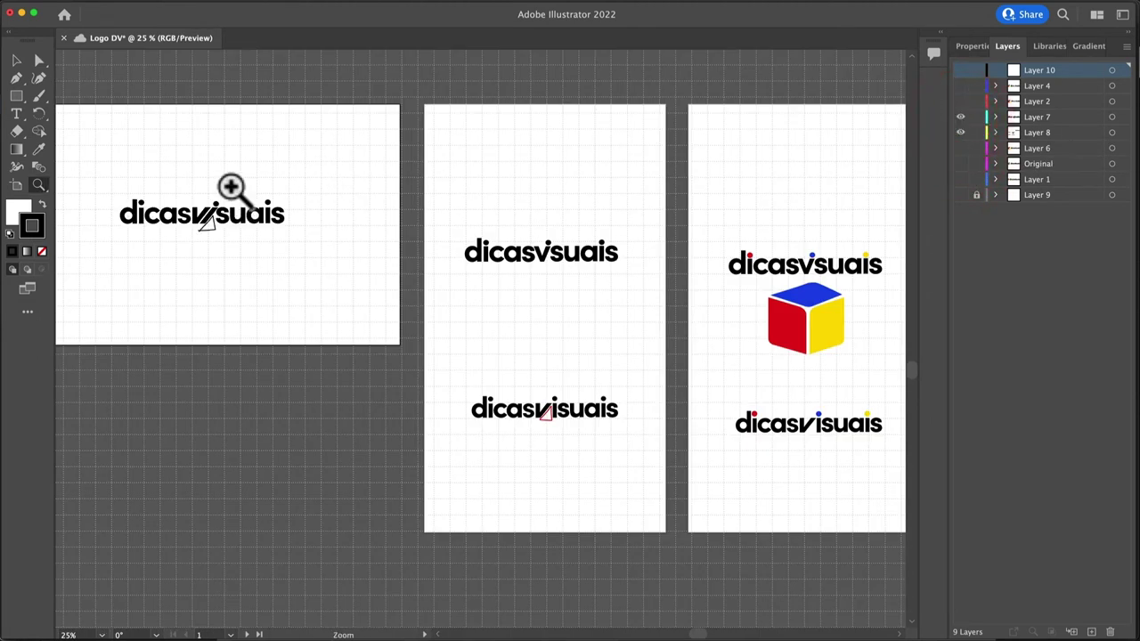
pyautogui.keyDown('alt'); pyautogui.click(178, 261); pyautogui.keyUp('alt')
pyautogui.moveTo(178, 255); pyautogui.dragTo(396, 192)
pyautogui.moveTo(211, 214); pyautogui.dragTo(283, 251)
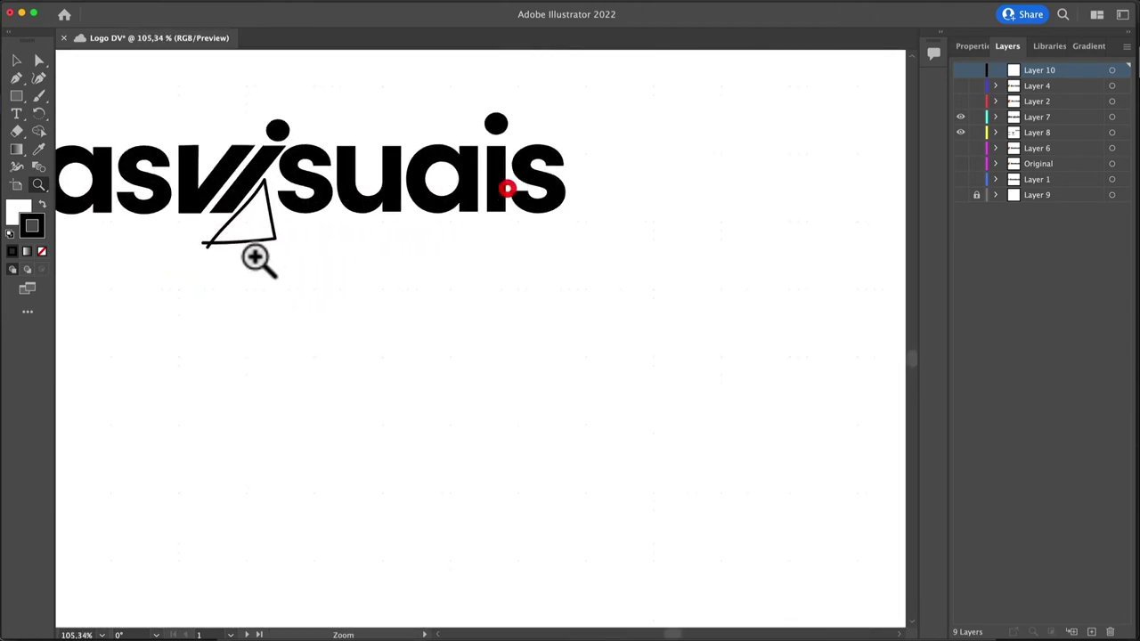
pyautogui.click(960, 116)
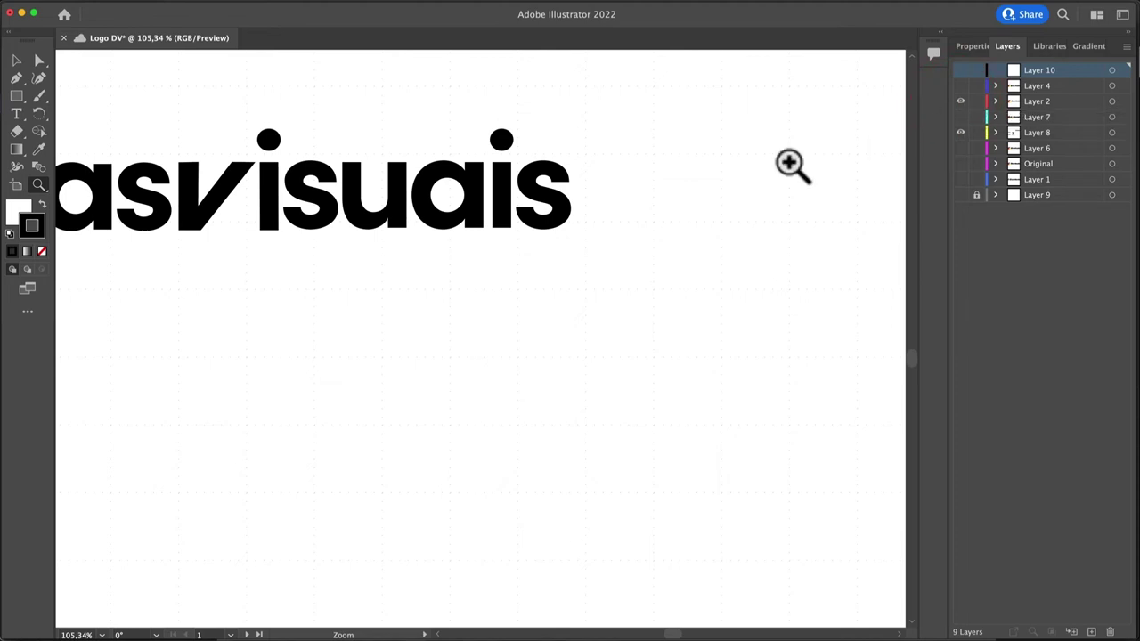
pyautogui.moveTo(534, 249); pyautogui.dragTo(590, 246)
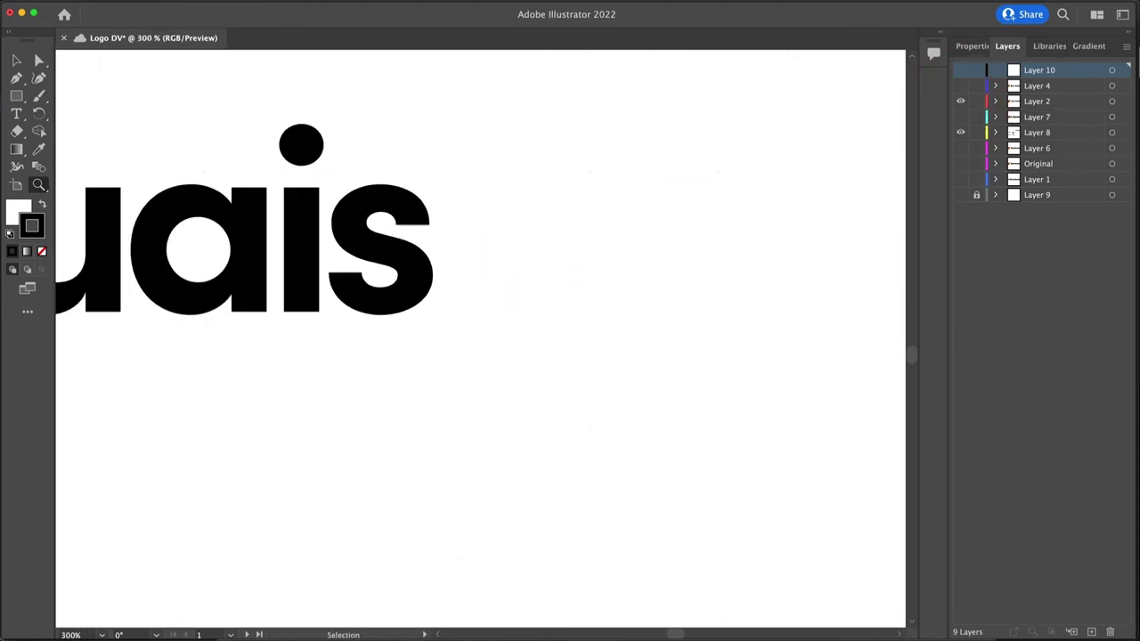
pyautogui.press('super+minus')
pyautogui.press('super+minus')
pyautogui.press('super+minus')
pyautogui.press('super+minus')
pyautogui.press('super+minus')
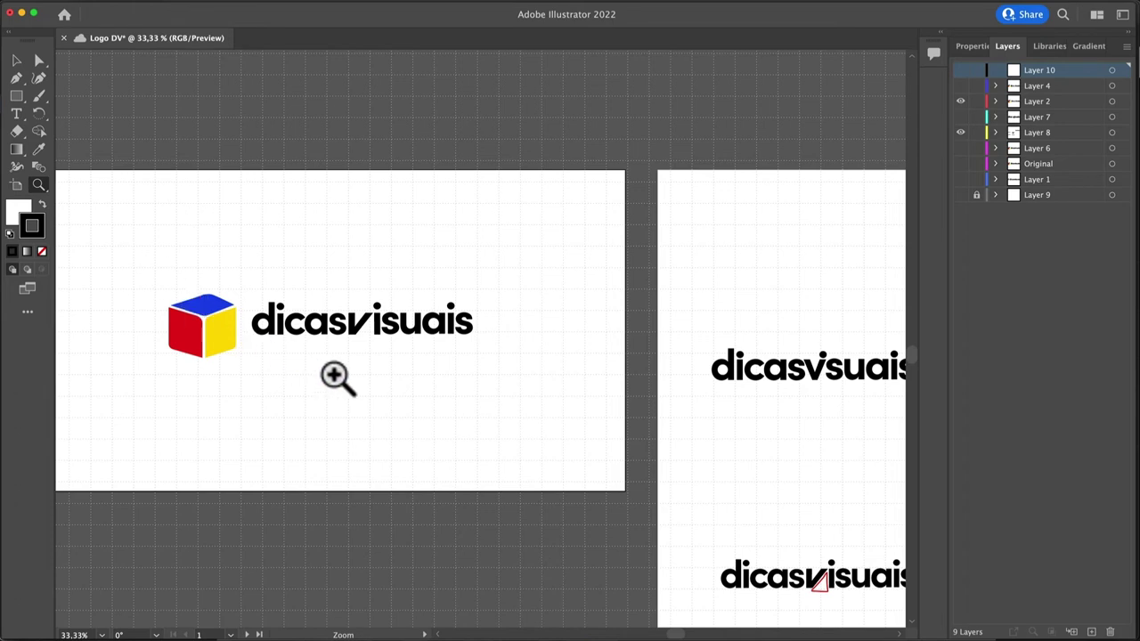
pyautogui.press('v')
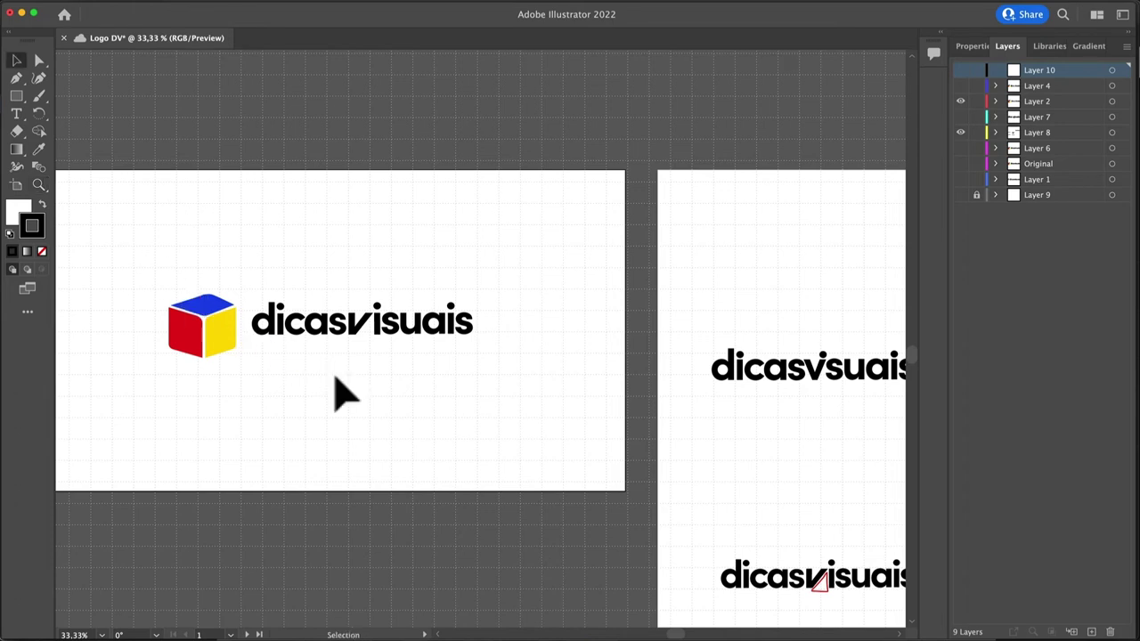
pyautogui.press('super+Tab')
pyautogui.press('super+Tab')
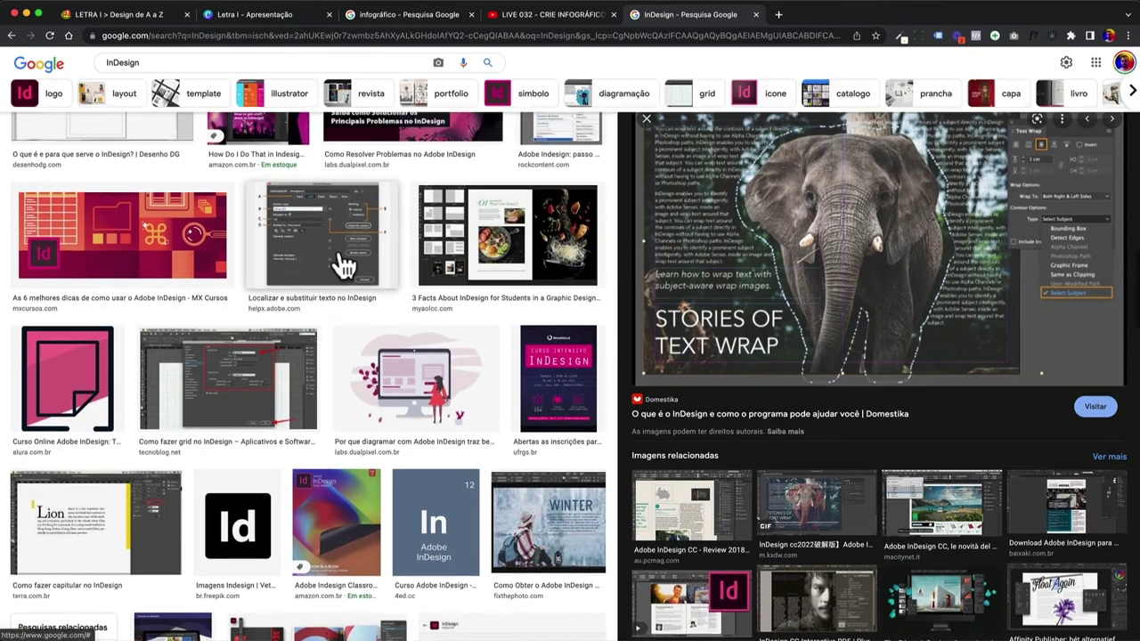
# Search Google Images for 'Adobe Illustrator' and browse the results
pyautogui.scroll(10, 343, 264)
pyautogui.doubleClick(122, 75)
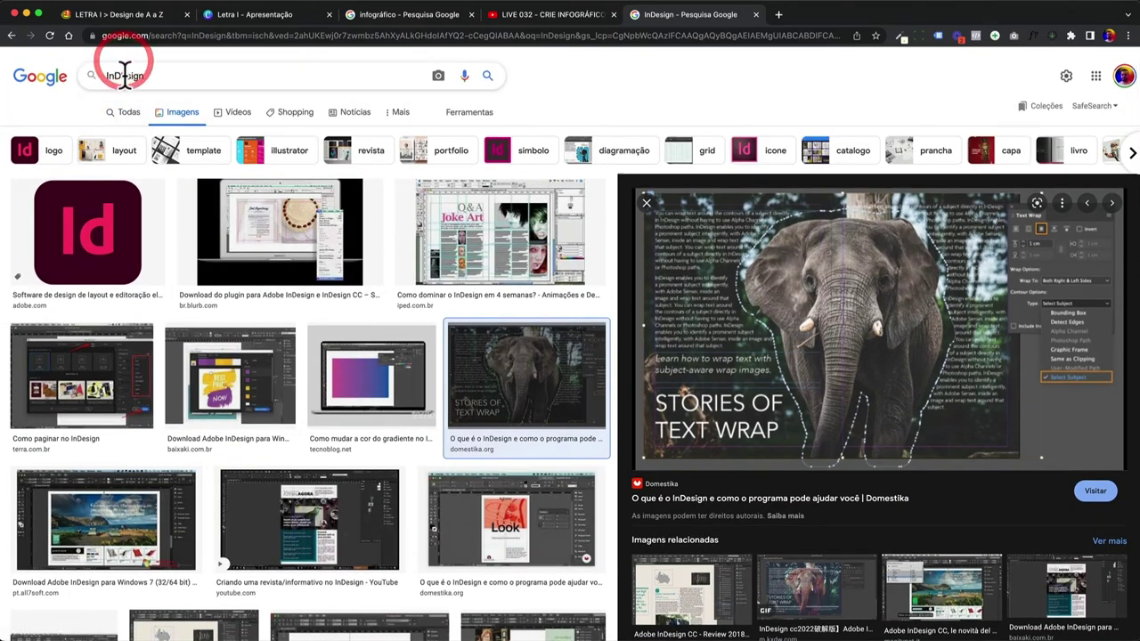
pyautogui.write('Adobe Illustrator')
pyautogui.press('Return')
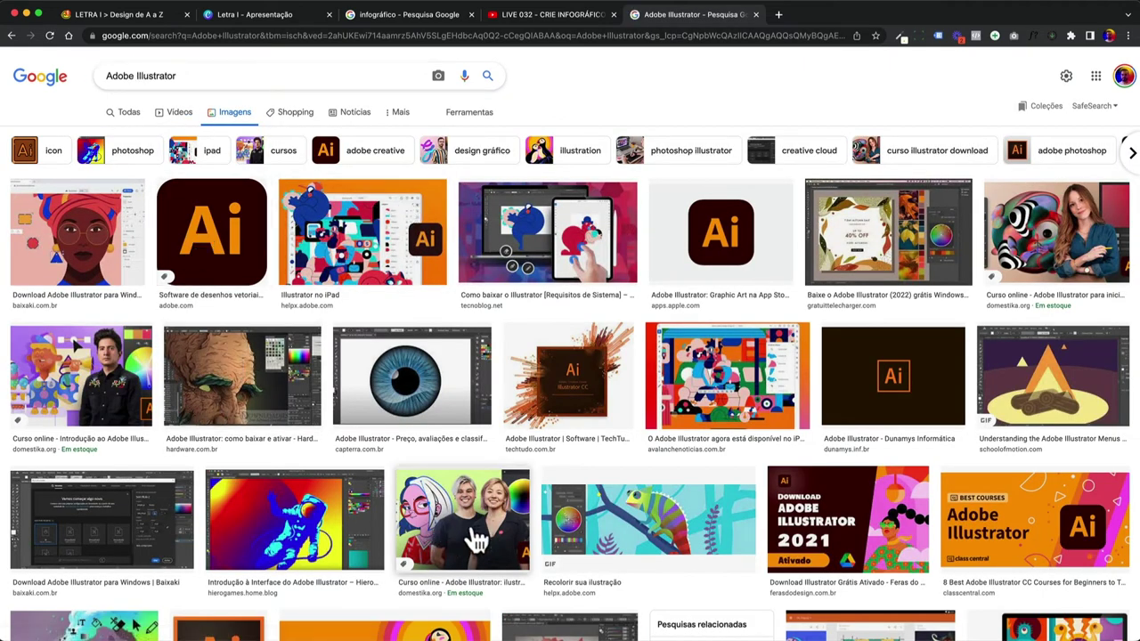
pyautogui.scroll(-3, 450, 516)
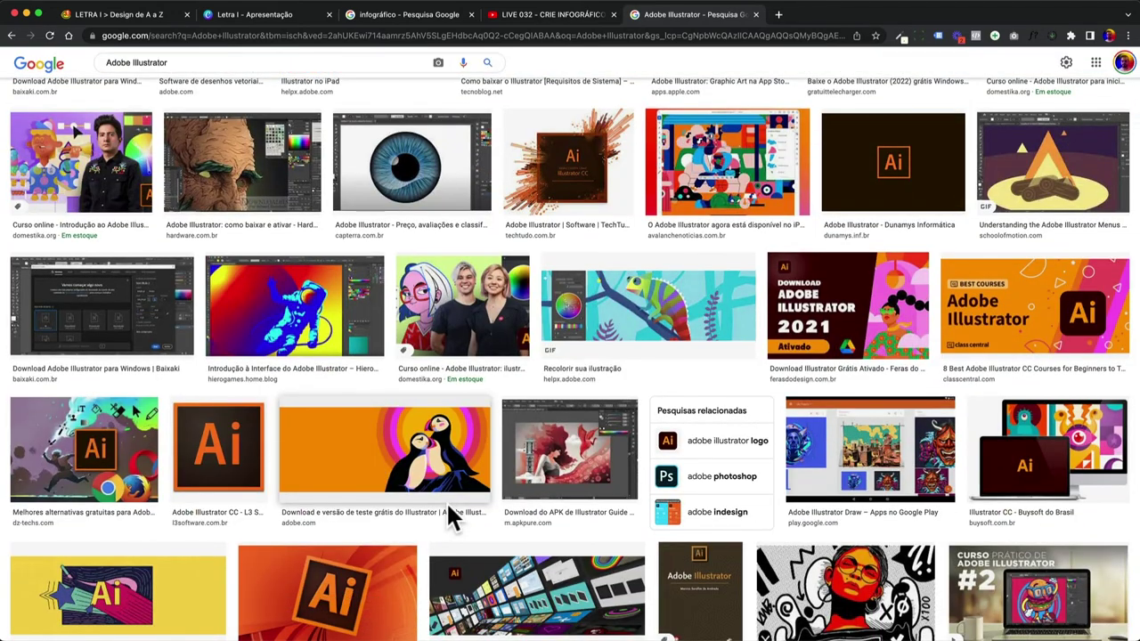
pyautogui.scroll(3, 448, 515)
pyautogui.scroll(-1, 303, 280)
# Refine the search to 'Adobe Illustrator logo' and preview the Logo design result
pyautogui.click(202, 77)
pyautogui.write('logo')
pyautogui.press('Return')
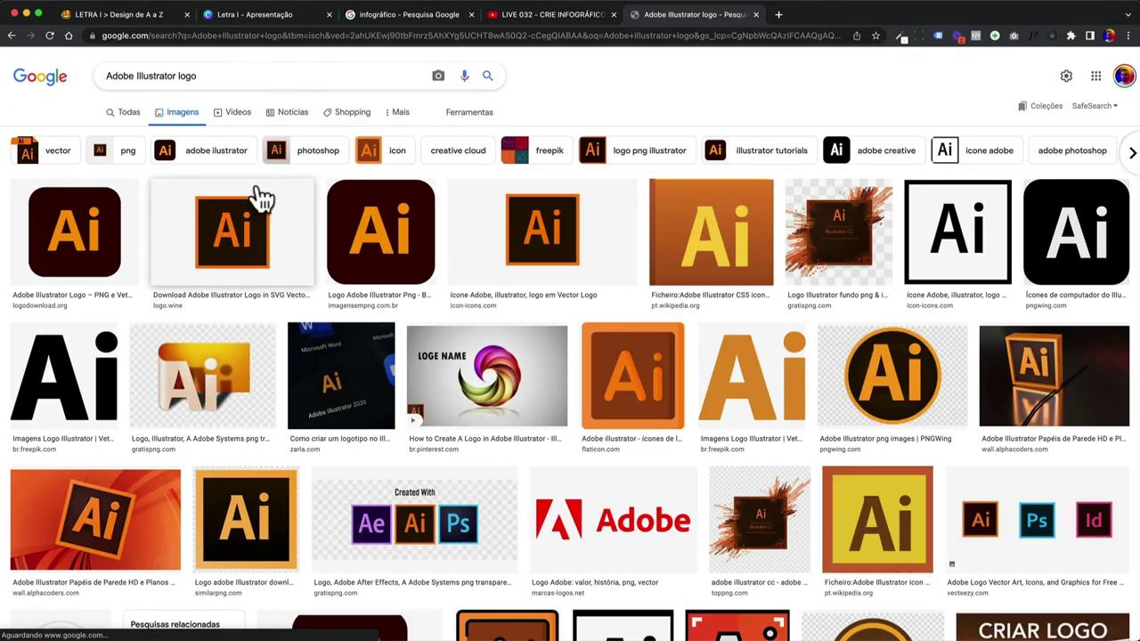
pyautogui.scroll(-2, 428, 343)
pyautogui.scroll(-5, 430, 345)
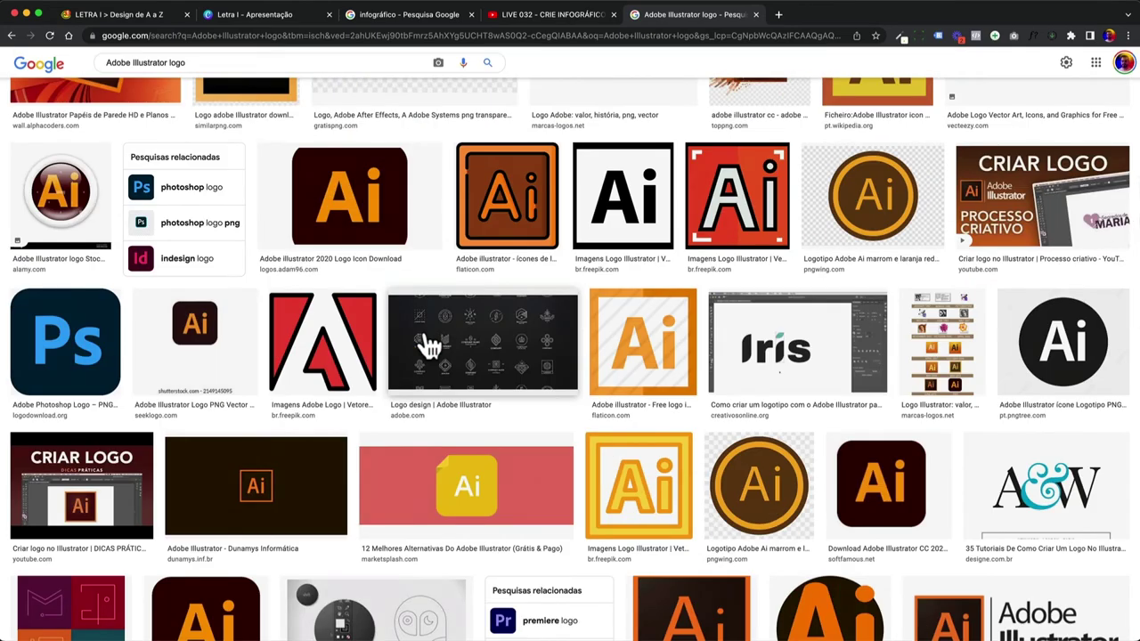
pyautogui.scroll(-2, 430, 345)
pyautogui.click(496, 198)
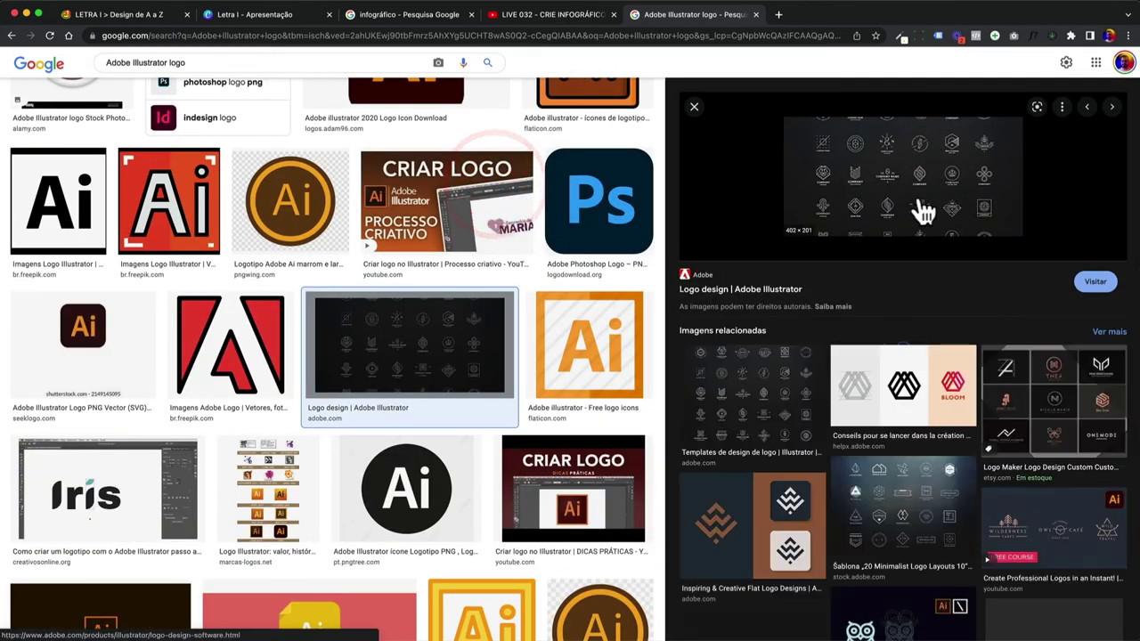
pyautogui.scroll(-1, 436, 425)
pyautogui.scroll(10, 425, 425)
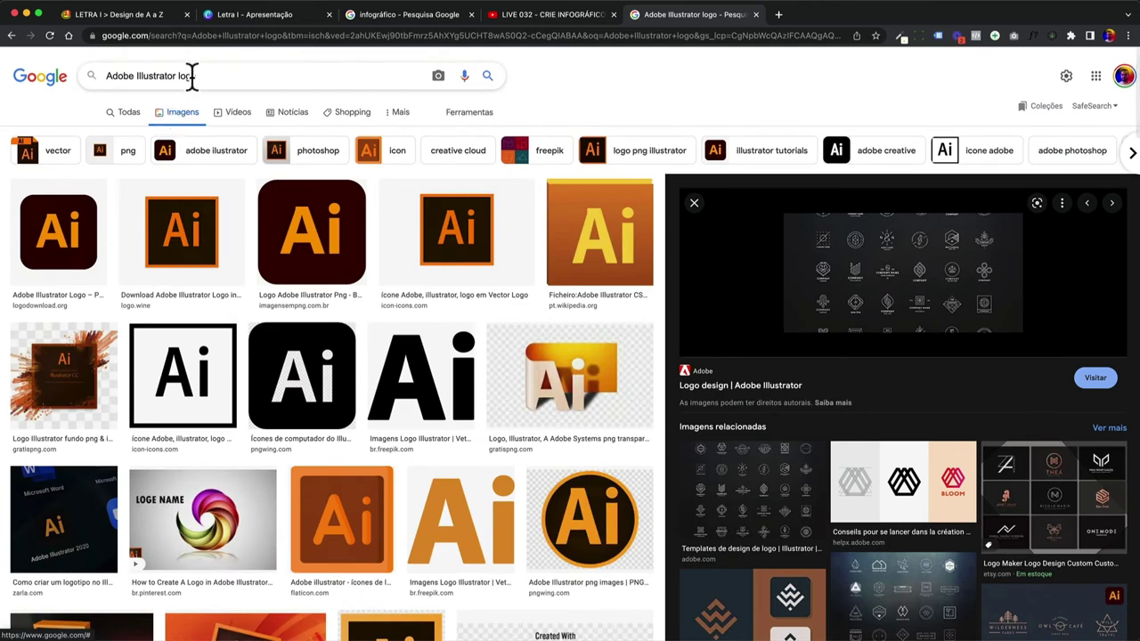
# Change the search to the 'adobe illustrator illustrations' suggestion
pyautogui.click(190, 76)
pyautogui.doubleClick(185, 75)
pyautogui.write('ilus')
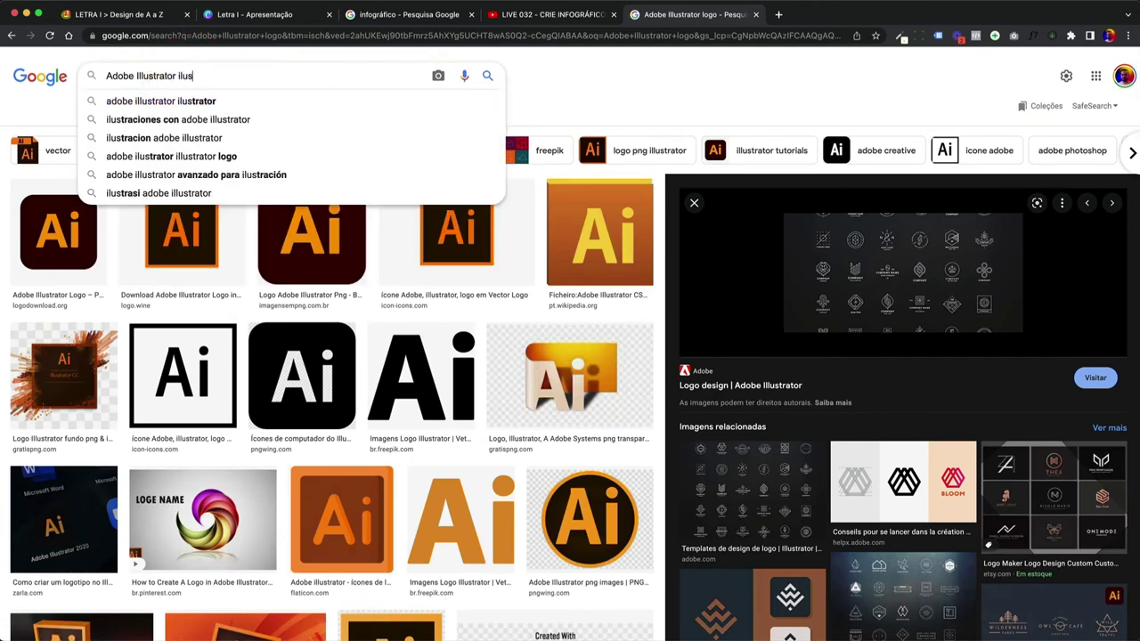
pyautogui.press('Down')
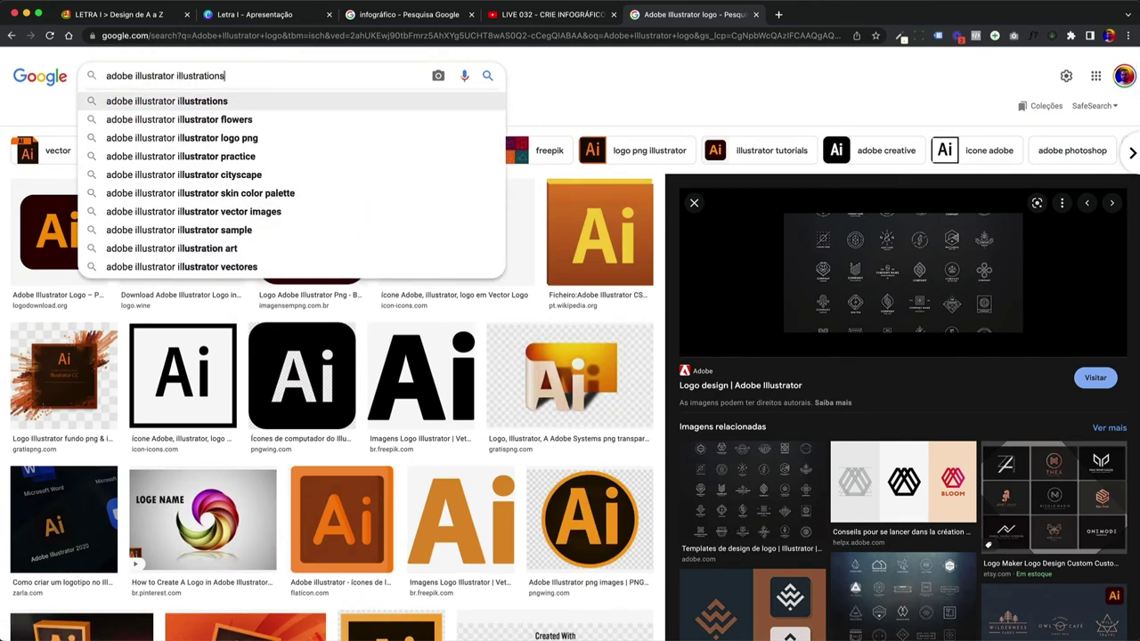
pyautogui.press('Return')
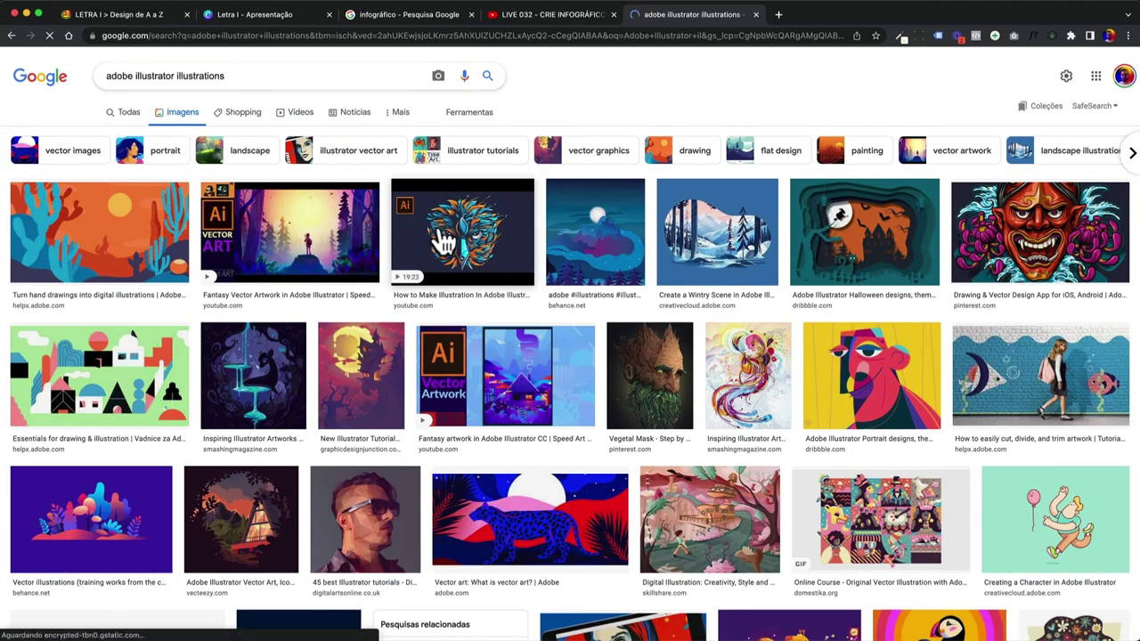
# Preview the bird, red demon-face and colourful Dribbble portrait illustrations
pyautogui.click(438, 237)
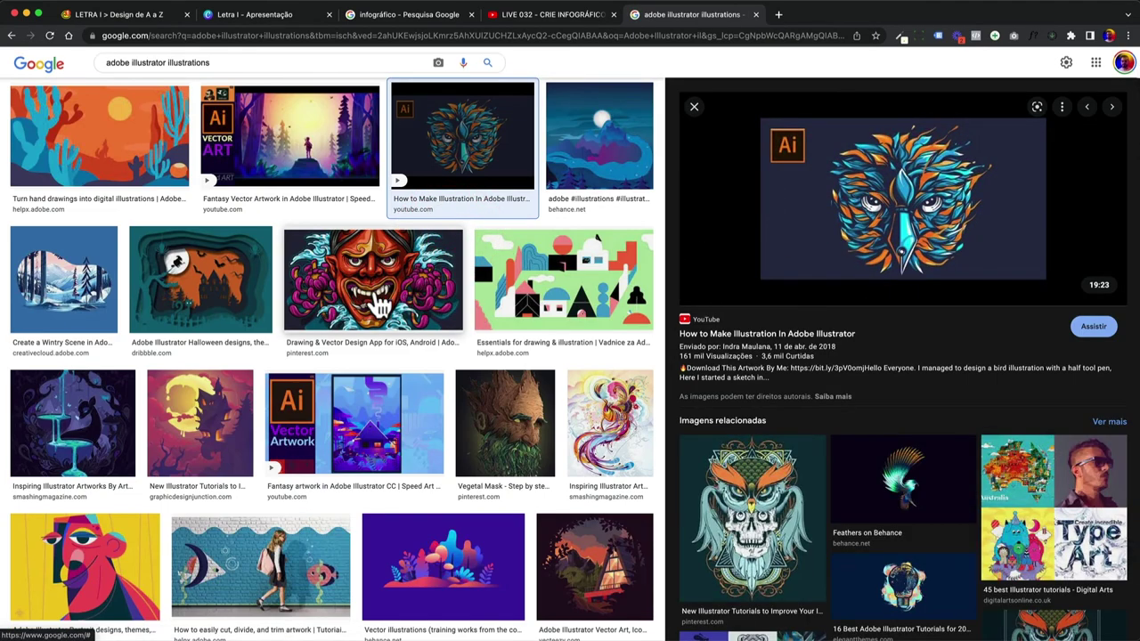
pyautogui.click(378, 307)
pyautogui.scroll(-3, 439, 331)
pyautogui.scroll(-3, 406, 343)
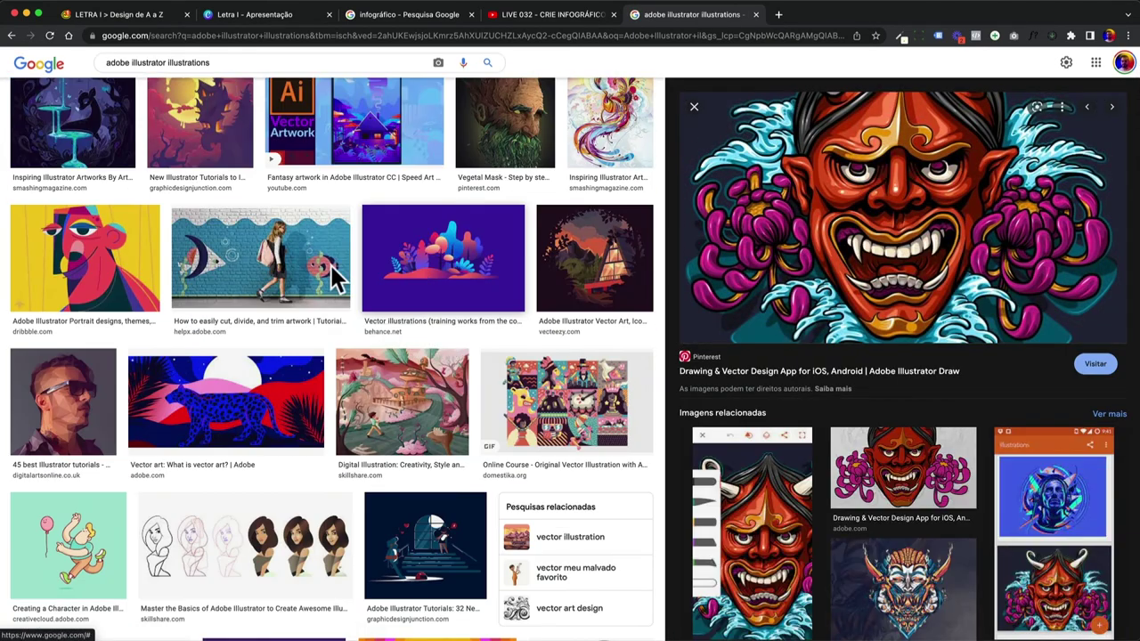
pyautogui.click(100, 283)
pyautogui.scroll(-1, 329, 321)
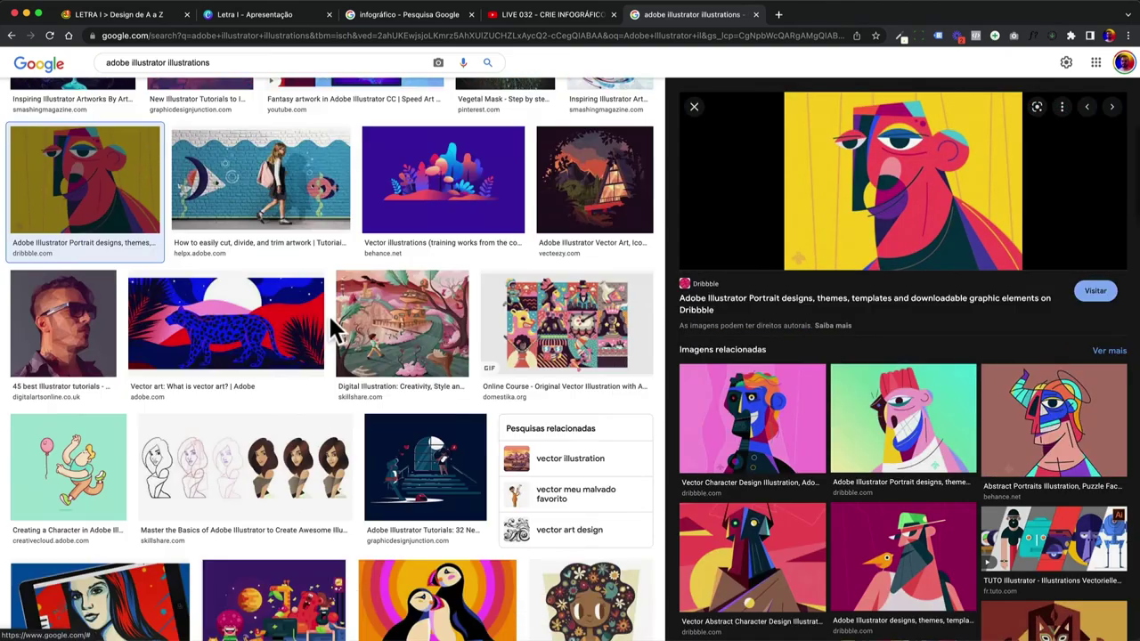
pyautogui.scroll(-4, 329, 327)
pyautogui.scroll(10, 330, 326)
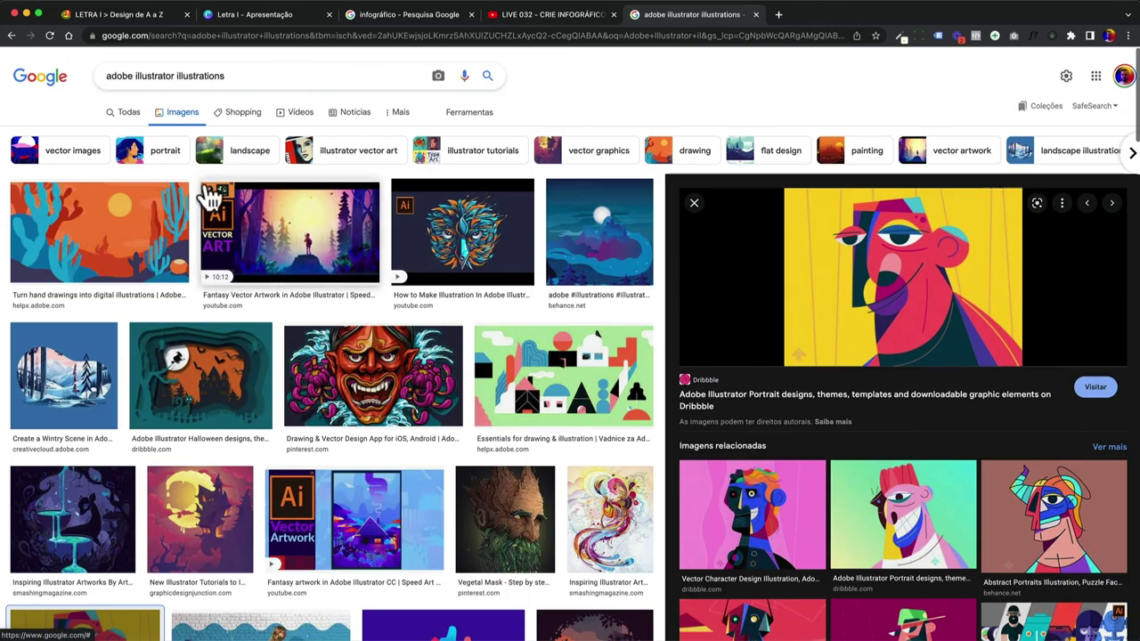
pyautogui.doubleClick(182, 77)
# Replace the image search query with 'corelDRAW'
pyautogui.tripleClick(182, 76)
pyautogui.write('corel')
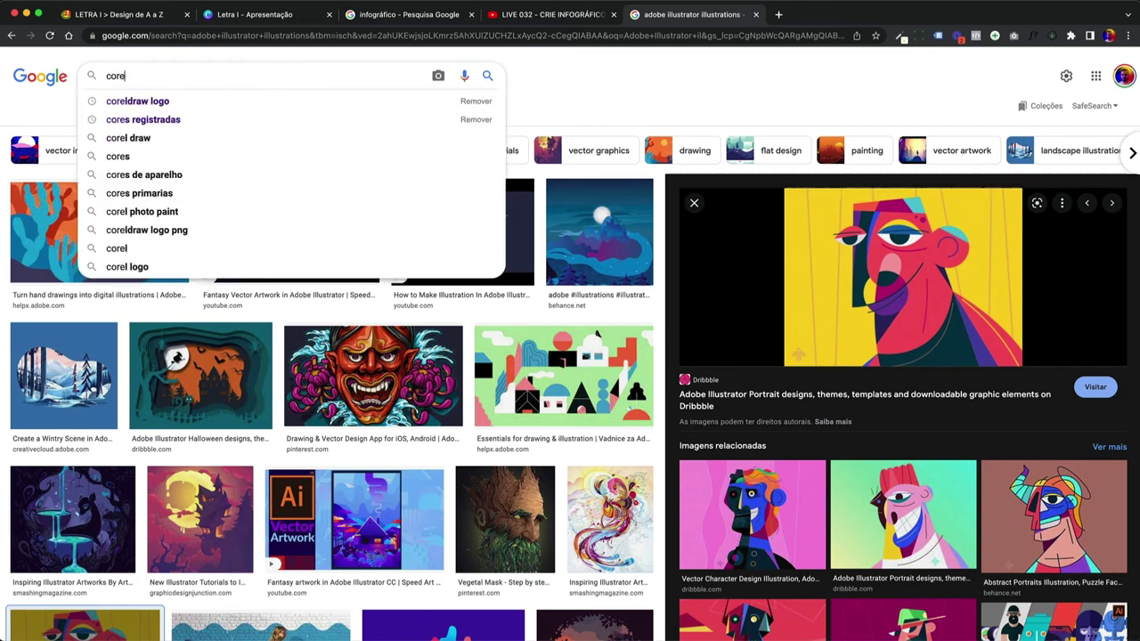
pyautogui.write('DRAW')
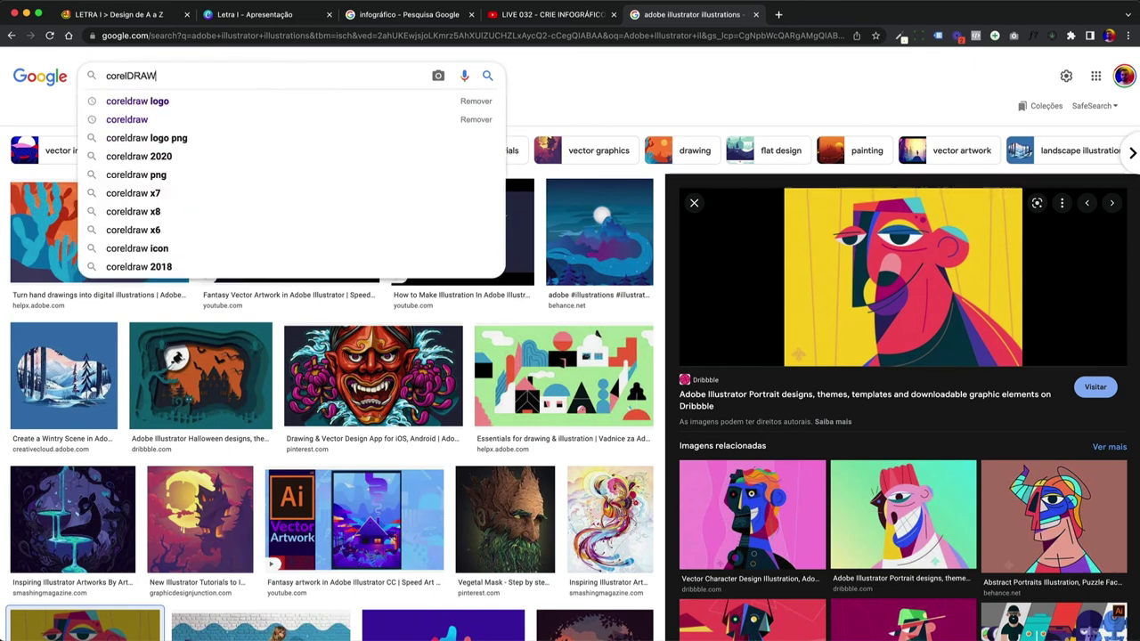
pyautogui.press('Return')
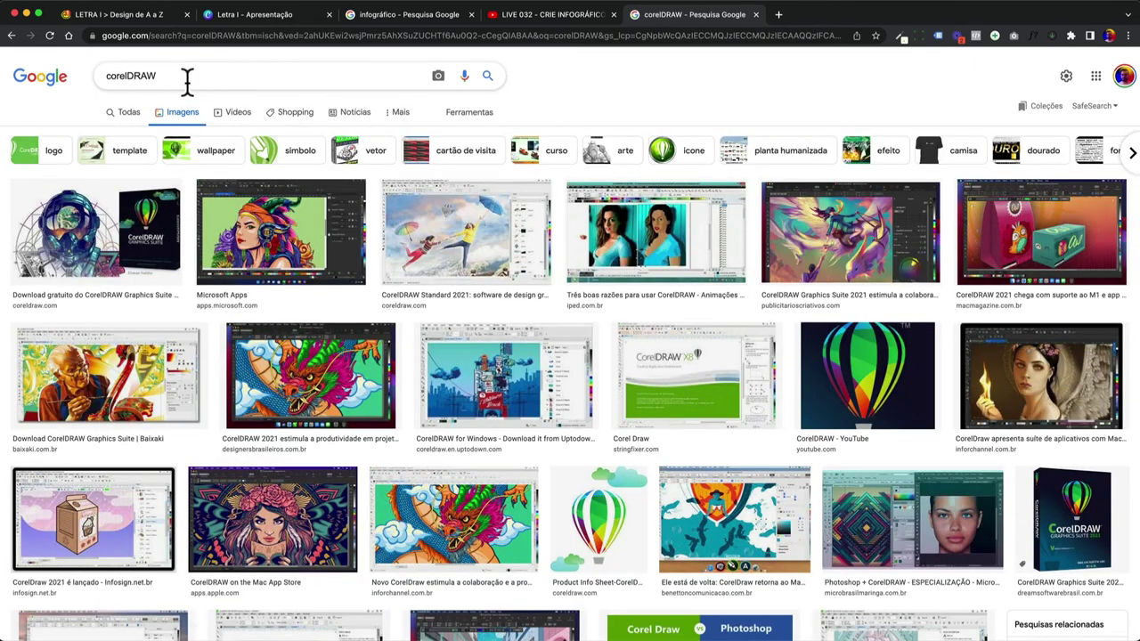
# Preview the CorelDRAW woman and dragon illustrations, then return to the 'Letra I - Apresentação' tab
pyautogui.click(281, 265)
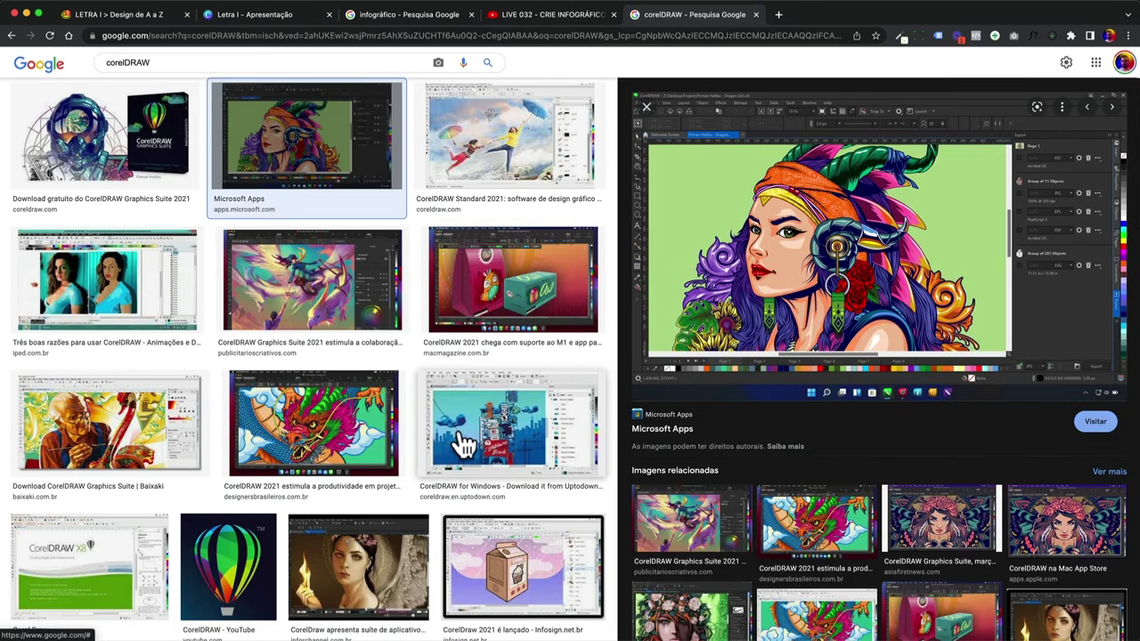
pyautogui.click(347, 433)
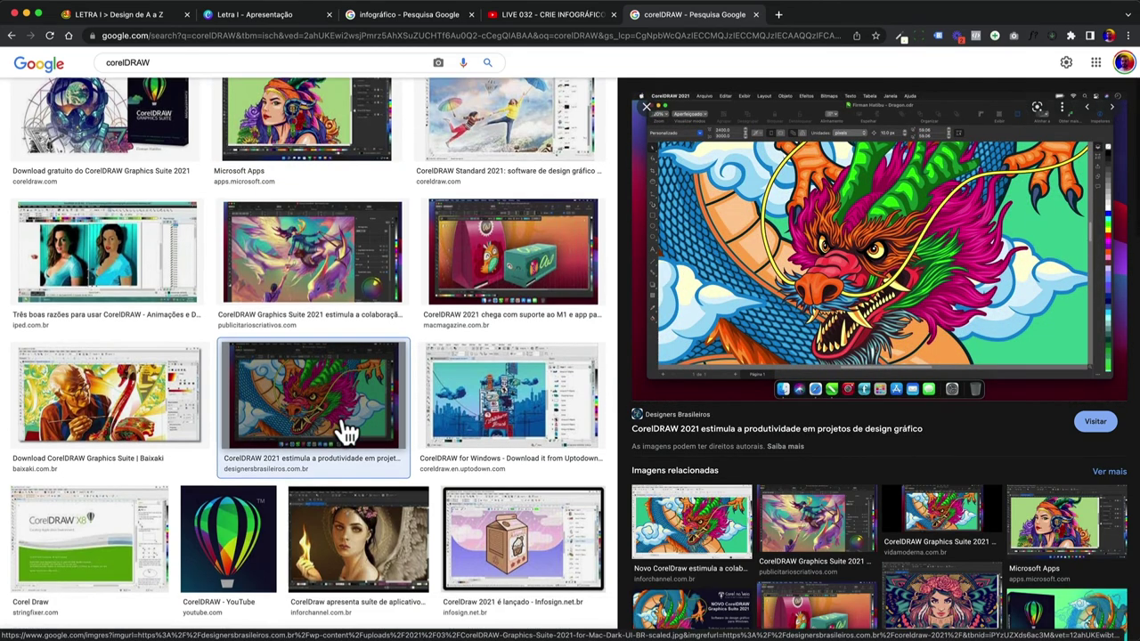
pyautogui.scroll(-4, 344, 431)
pyautogui.scroll(-4, 407, 387)
pyautogui.scroll(9, 407, 387)
pyautogui.click(270, 17)
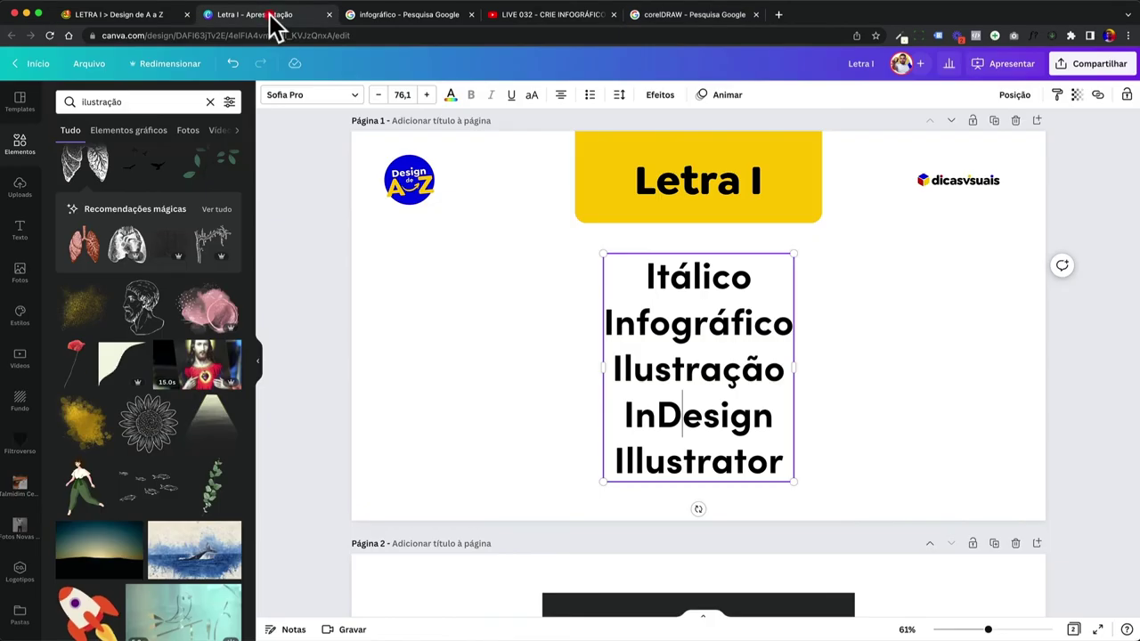